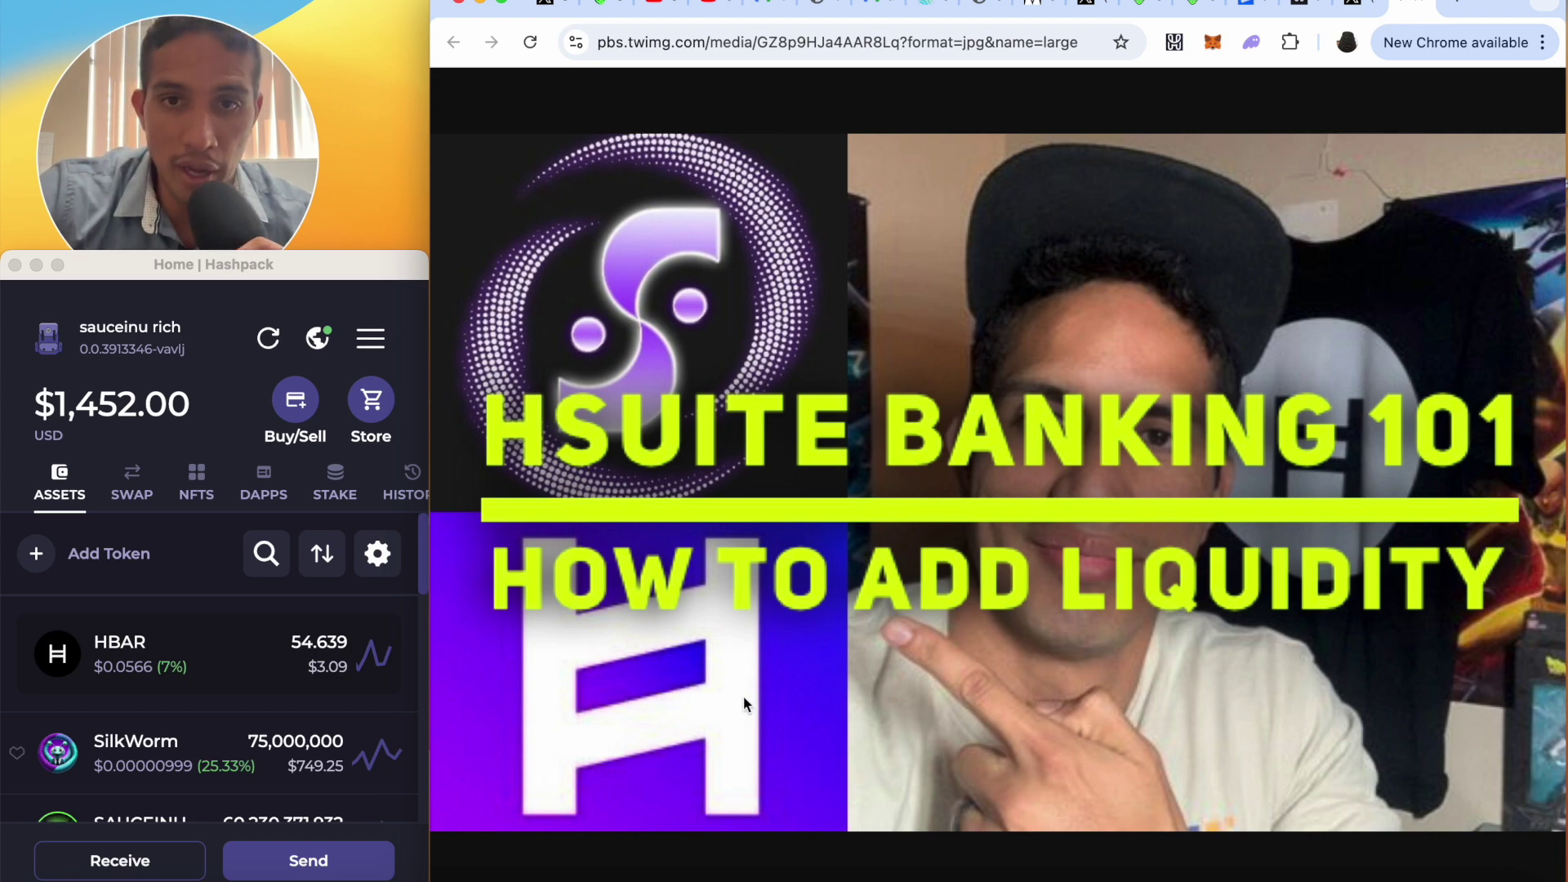
- Browse the YouTube, X and thumbnail tabs, then follow the silkdefi.app link on SilkSwapDeFi's X profile
left_click(657, 9)
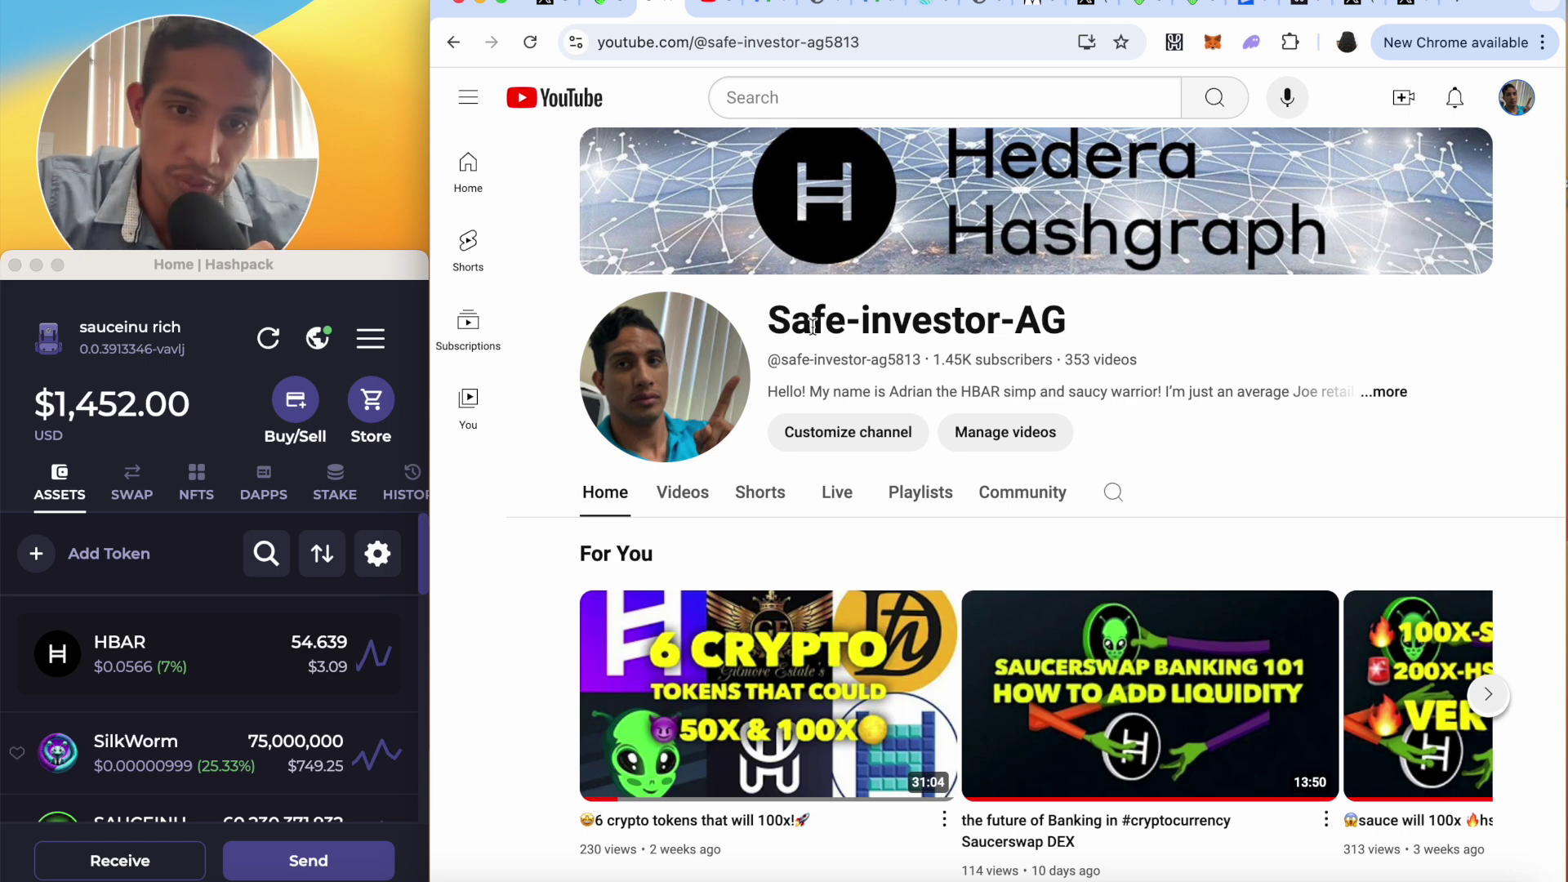
left_click(1349, 6)
left_click(1406, 8)
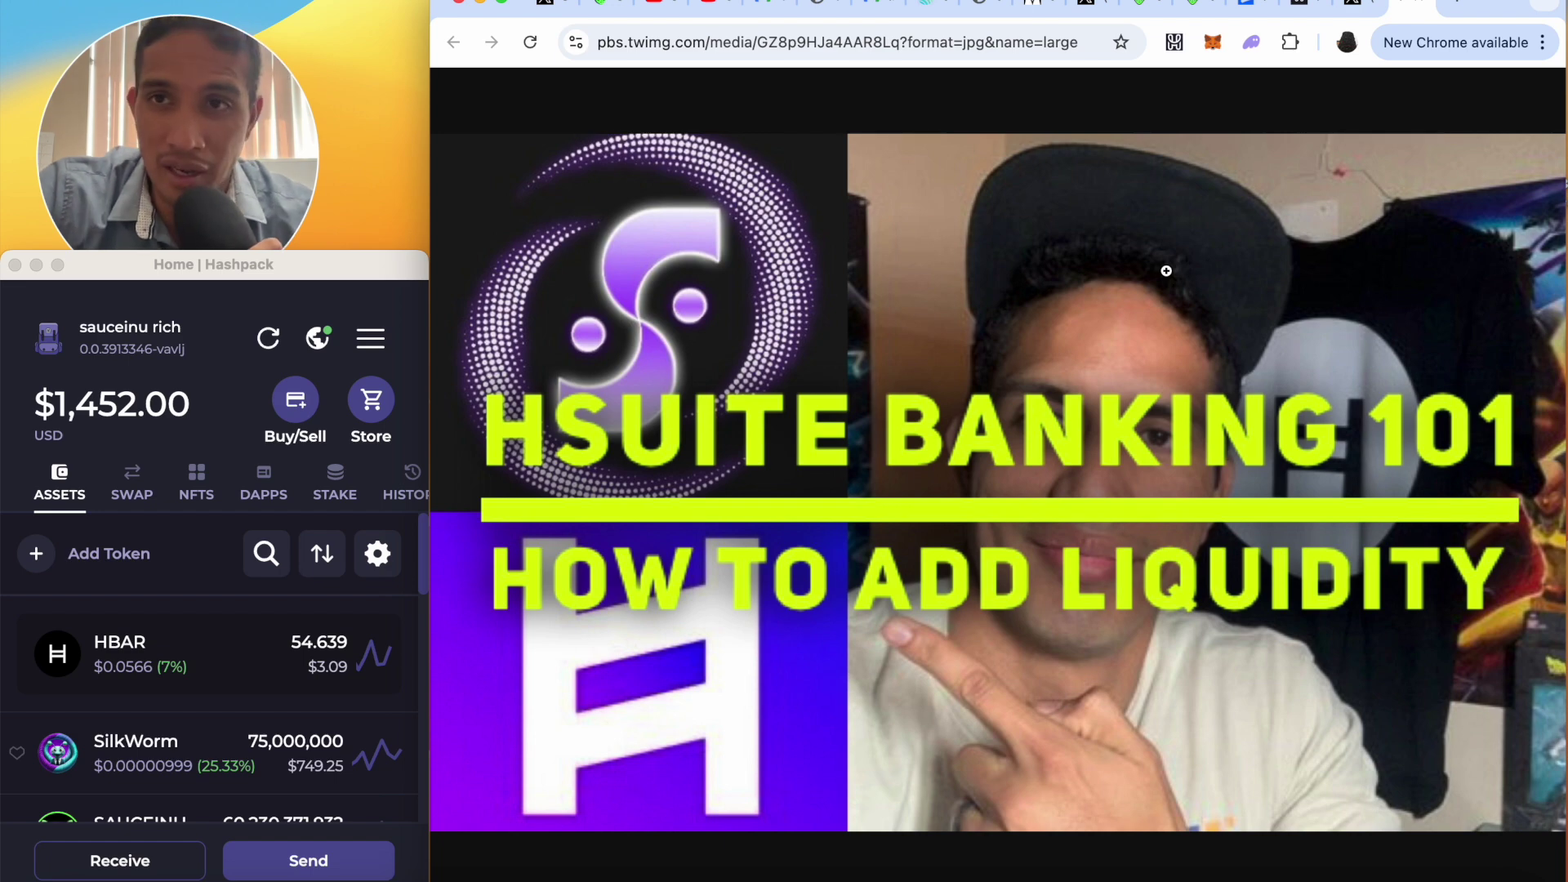
left_click(1347, 7)
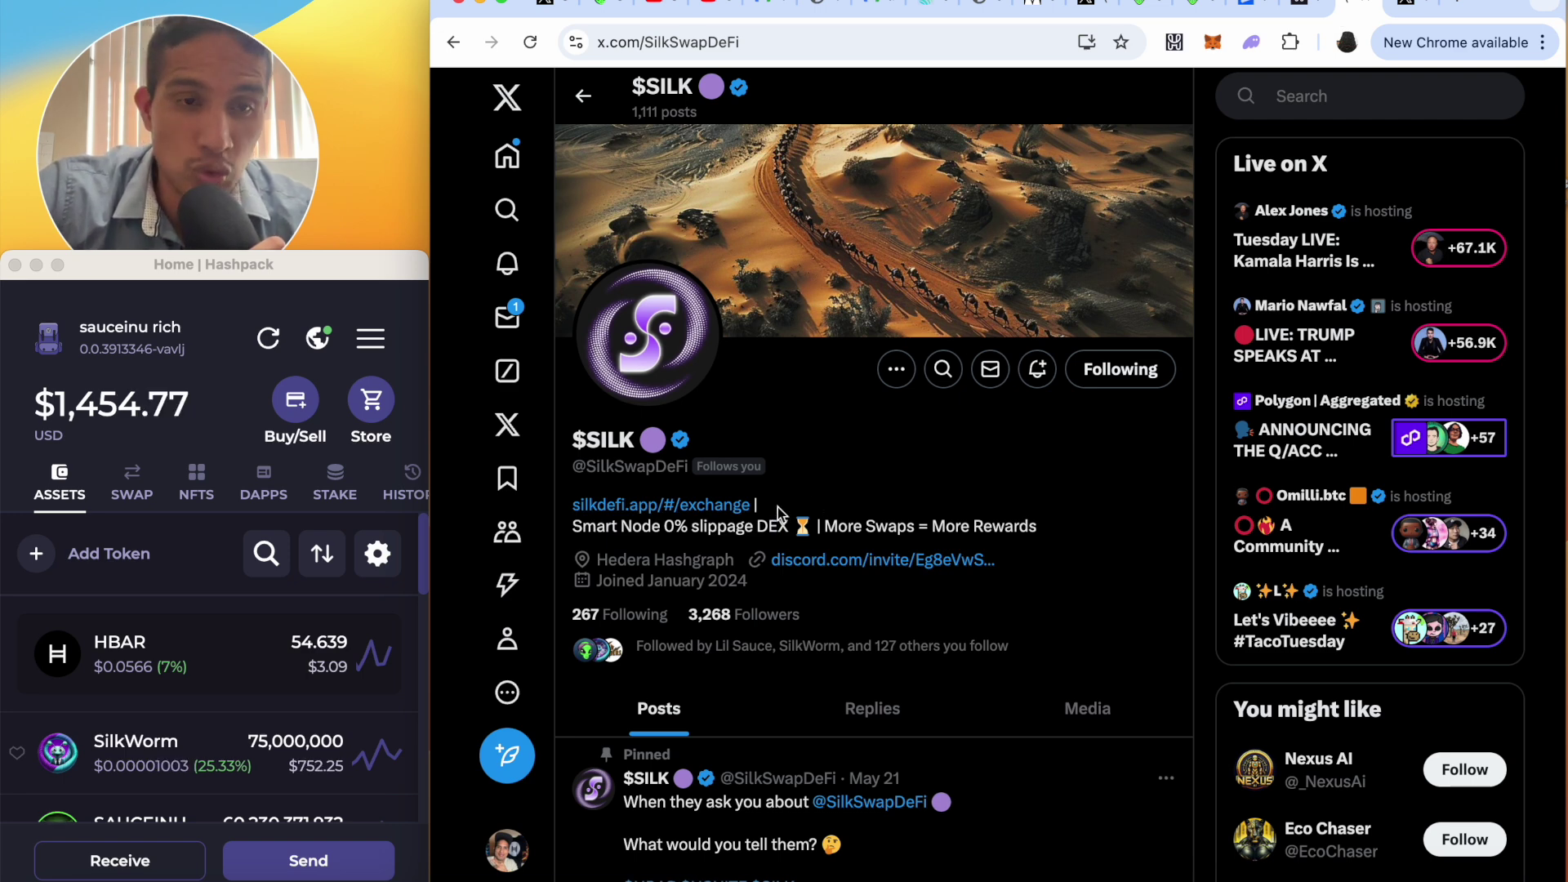
left_click(704, 511)
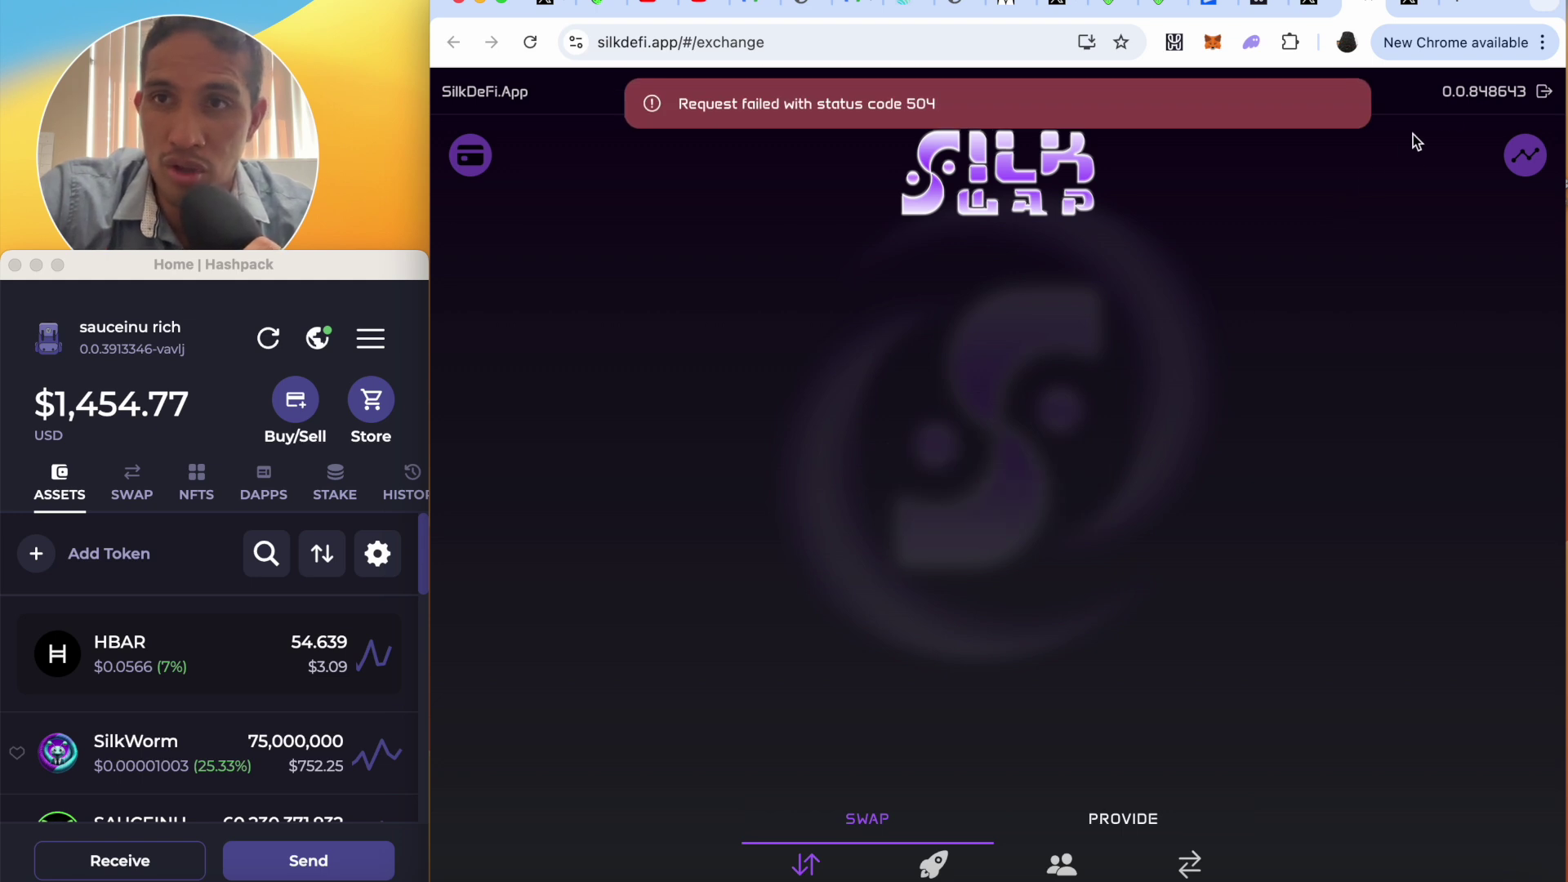
- Disconnect and reconnect the wallet, then start a new liquidity position to show the pool list
left_click(1470, 97)
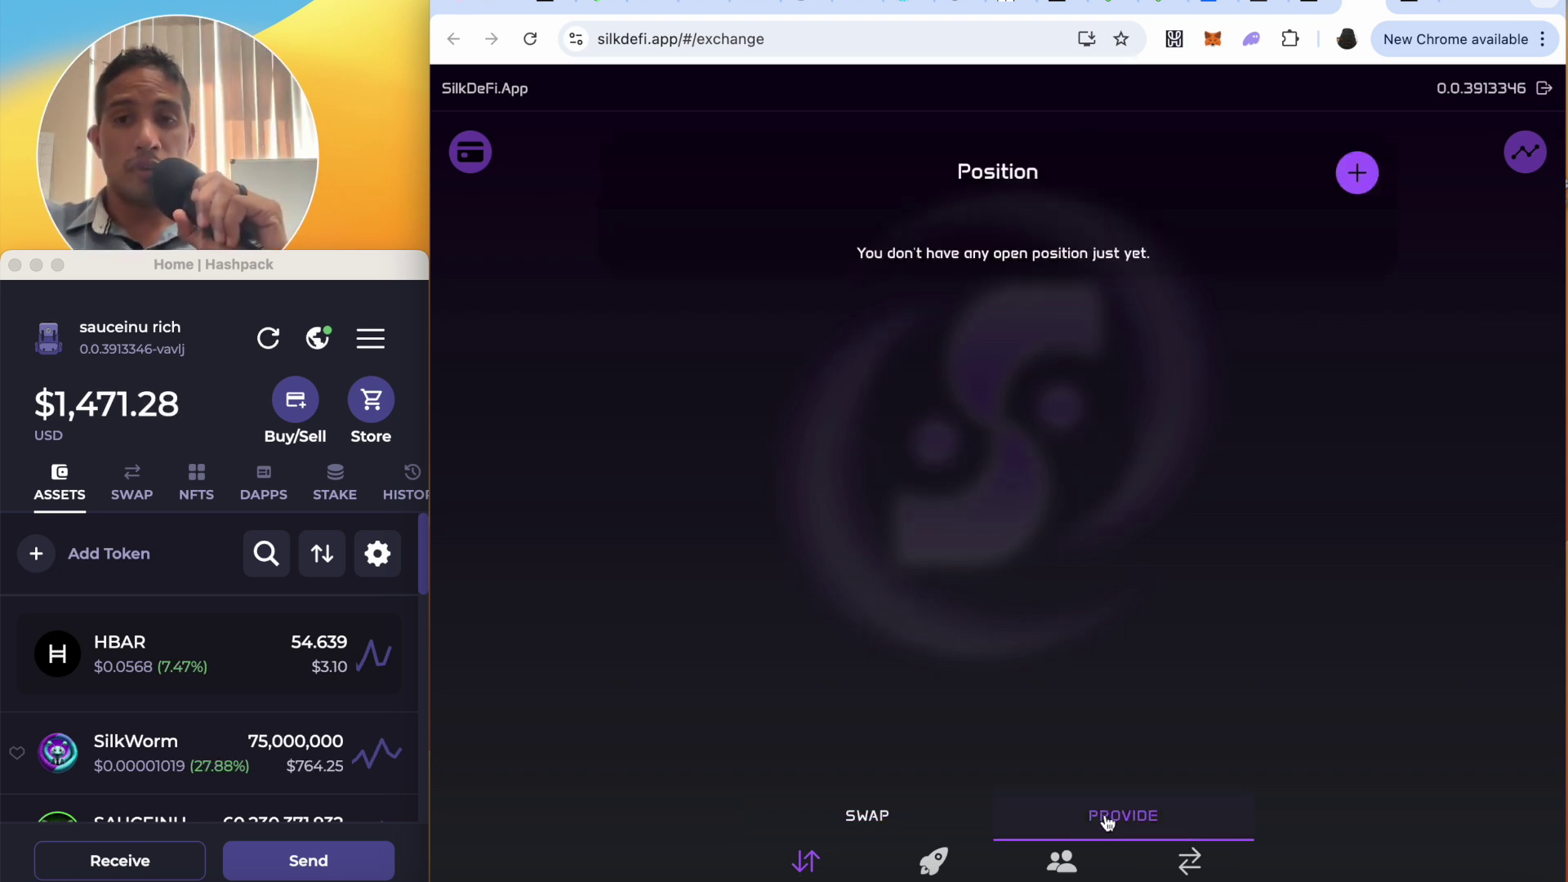
left_click(1356, 176)
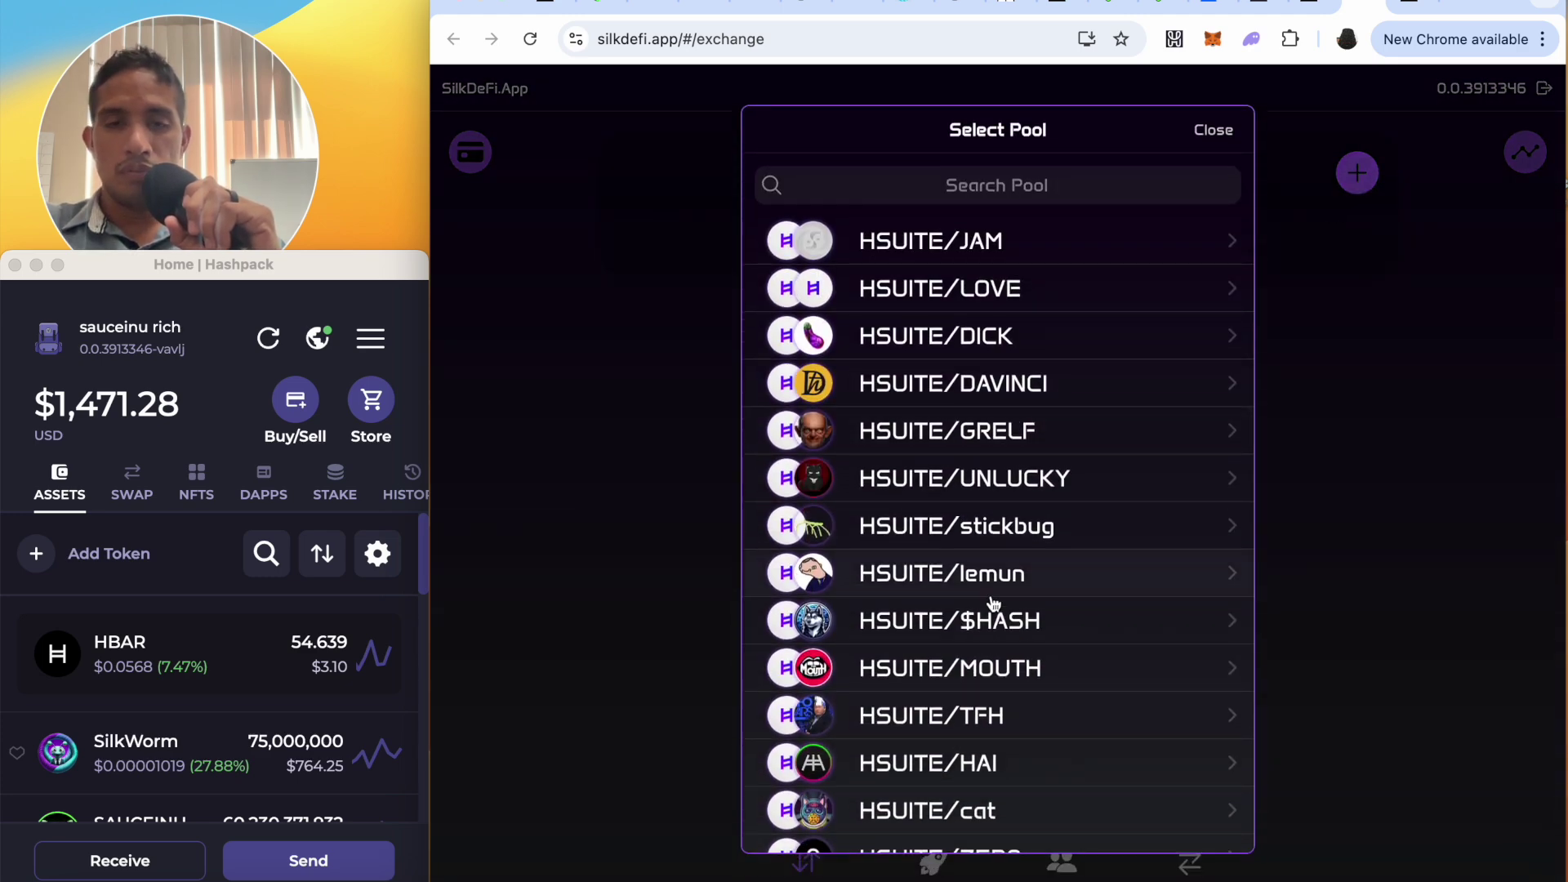
- Pick the HSUITE/WORM pool, enter 12,000,000 SILKWORM and submit the join request
scroll(963, 645, "down", 5)
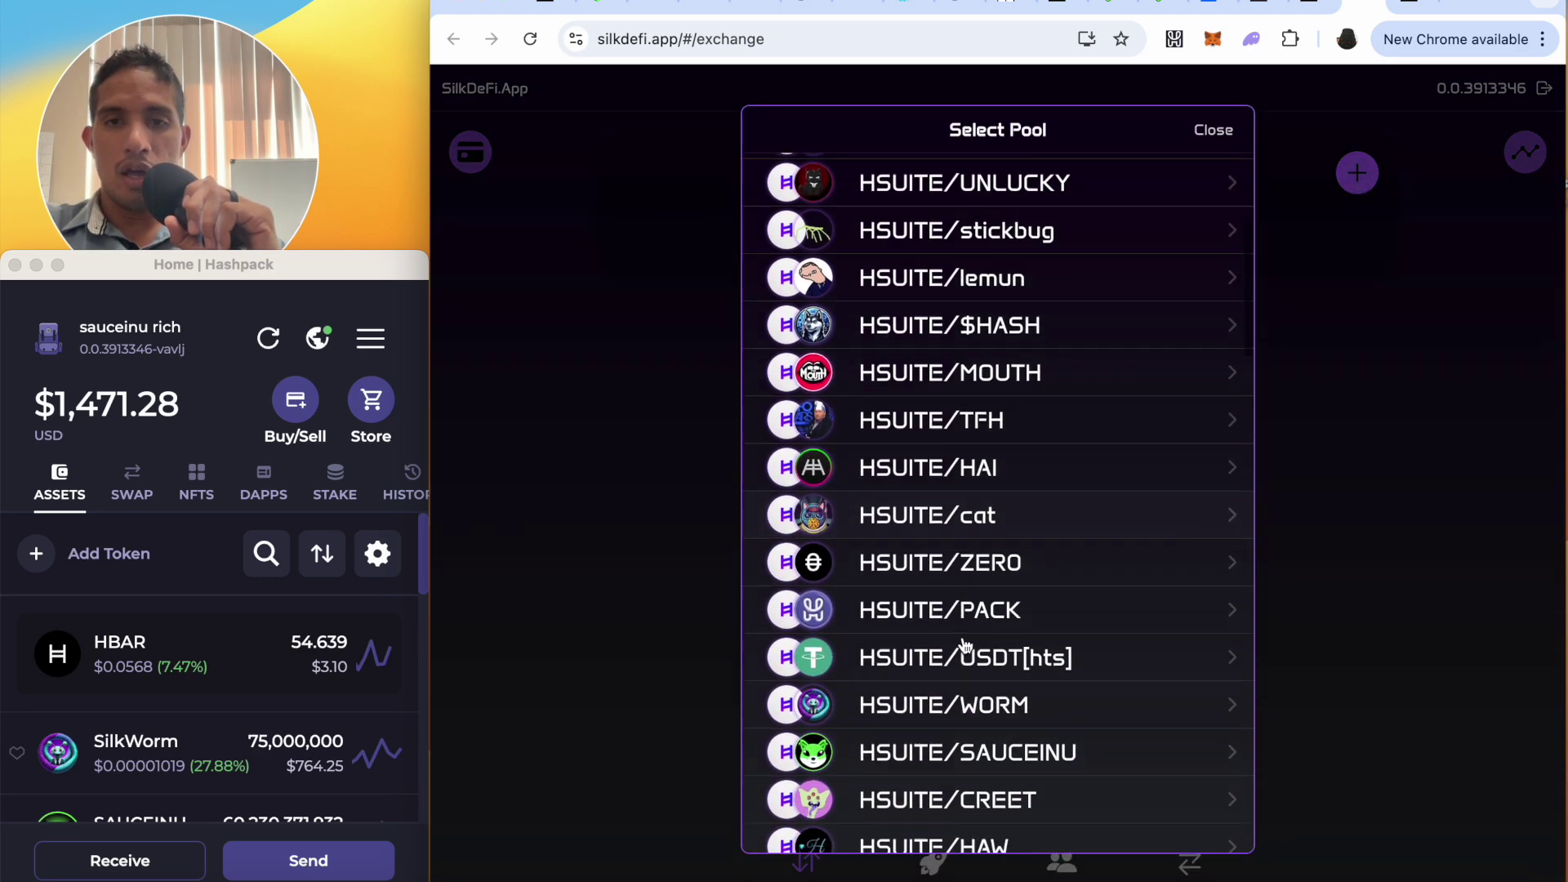
scroll(964, 645, "down", 2)
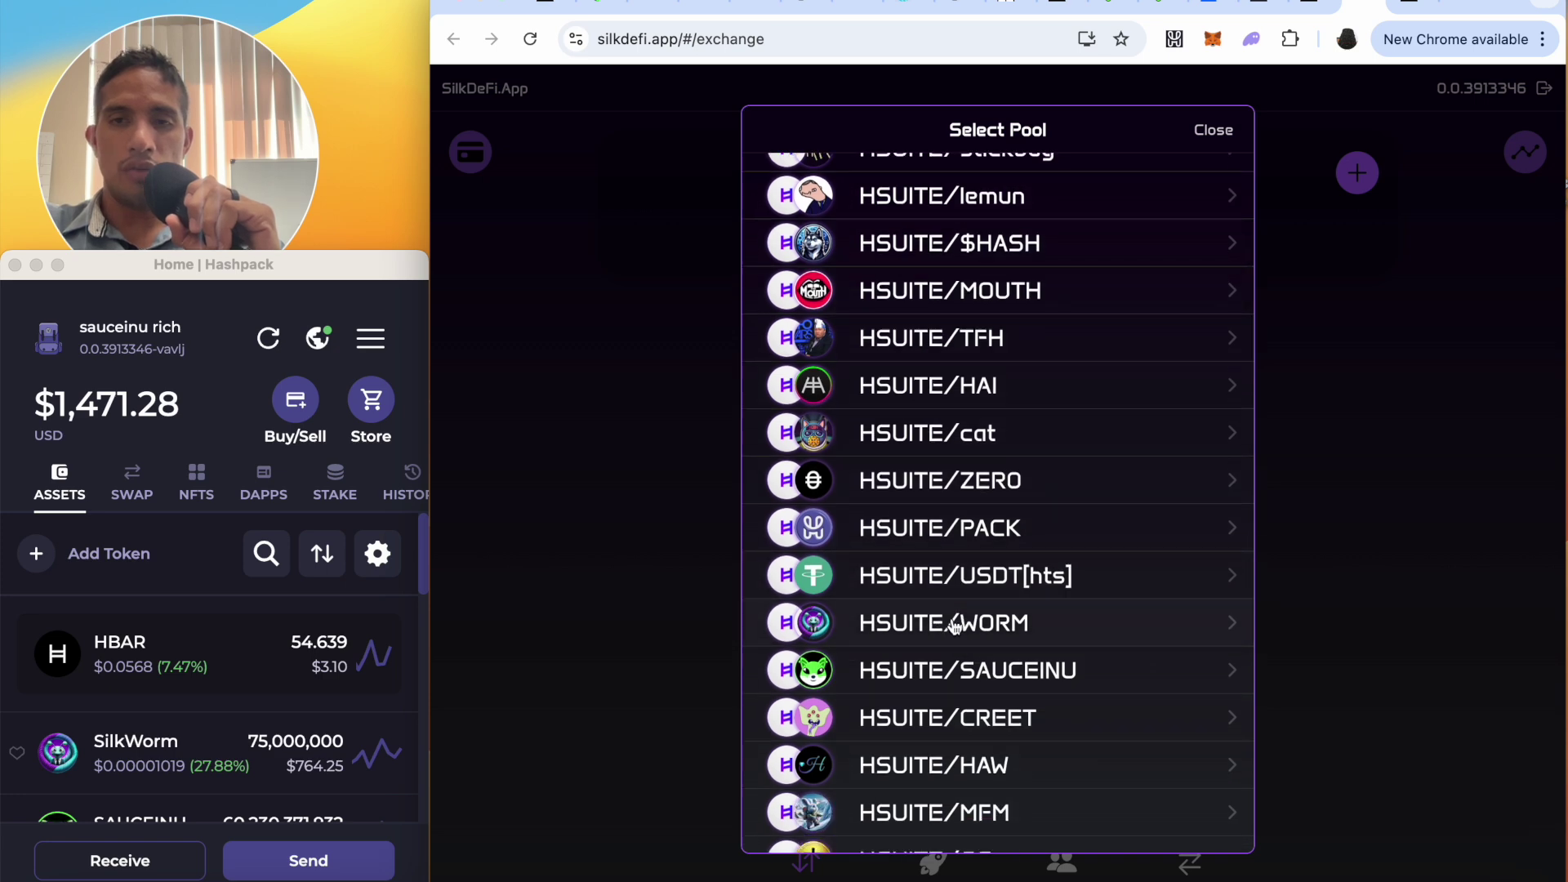
left_click(954, 623)
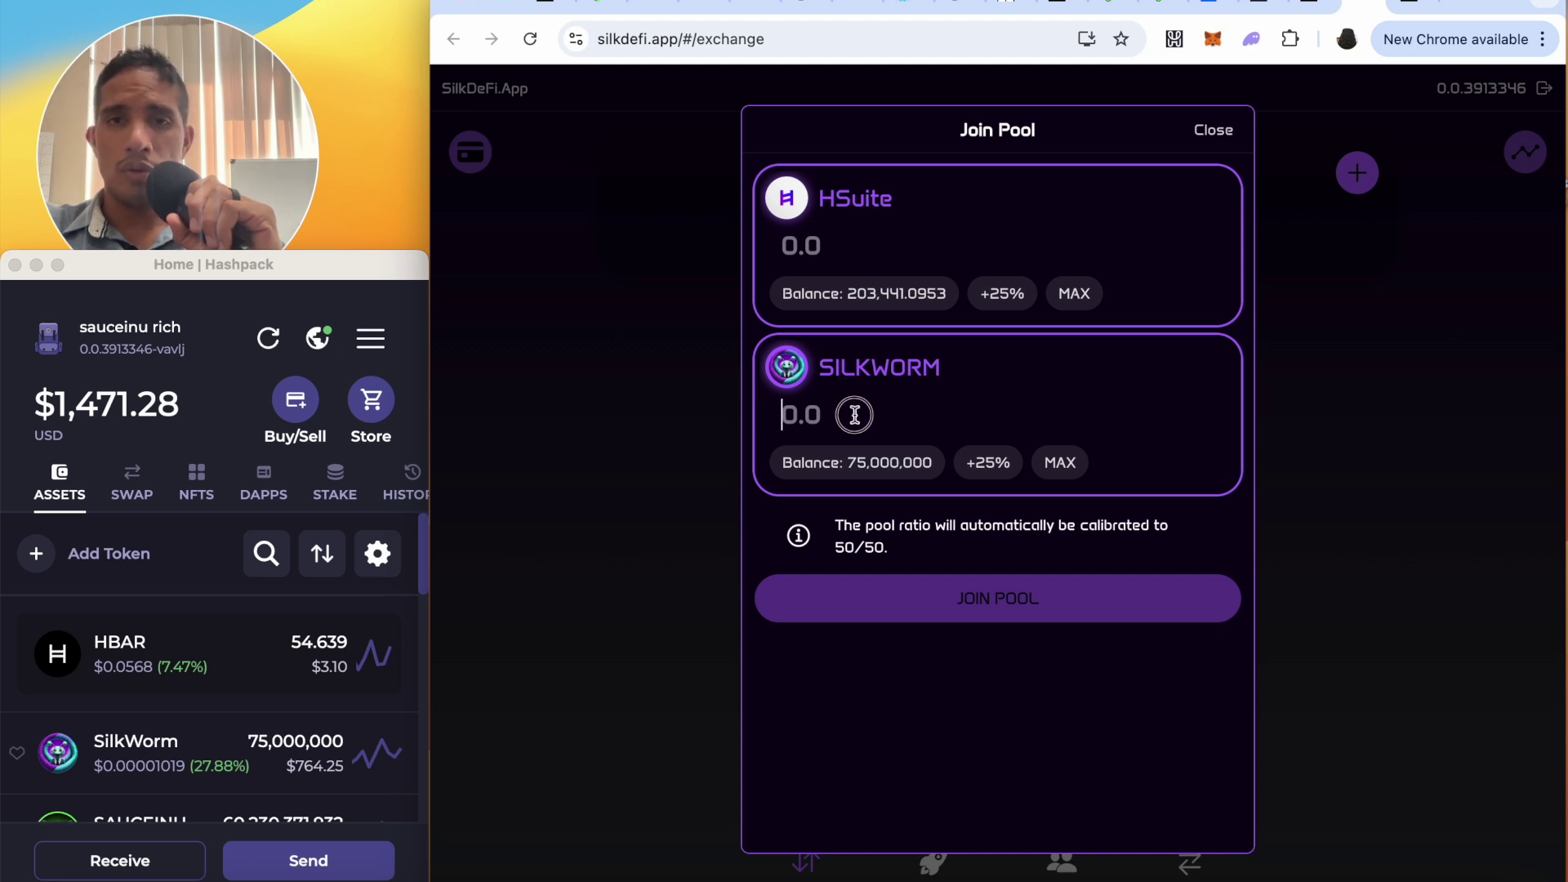
type("1")
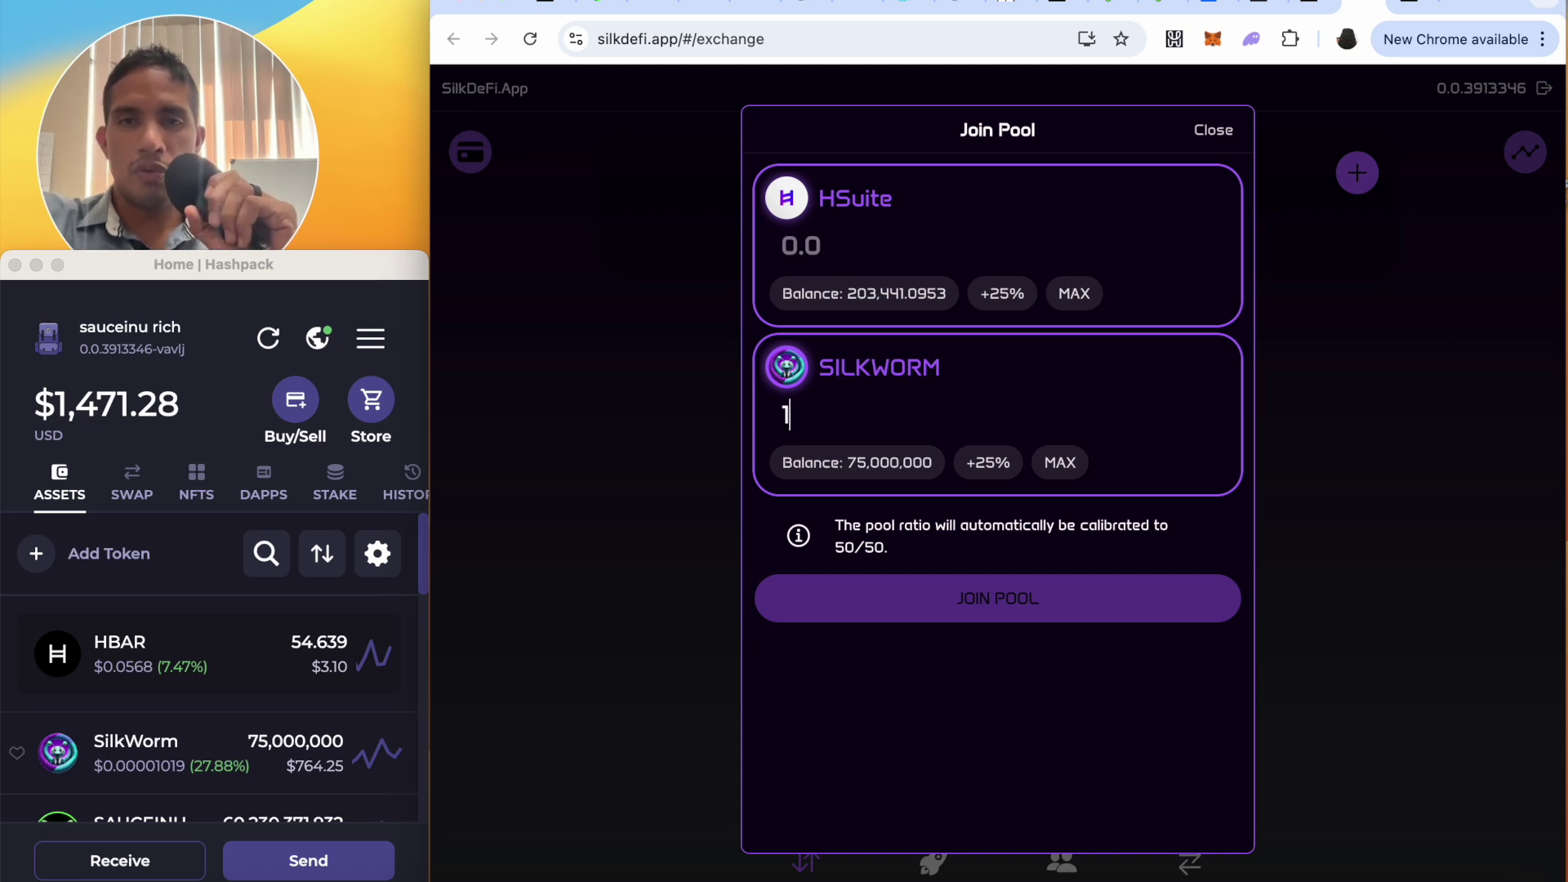
type("2,000,000")
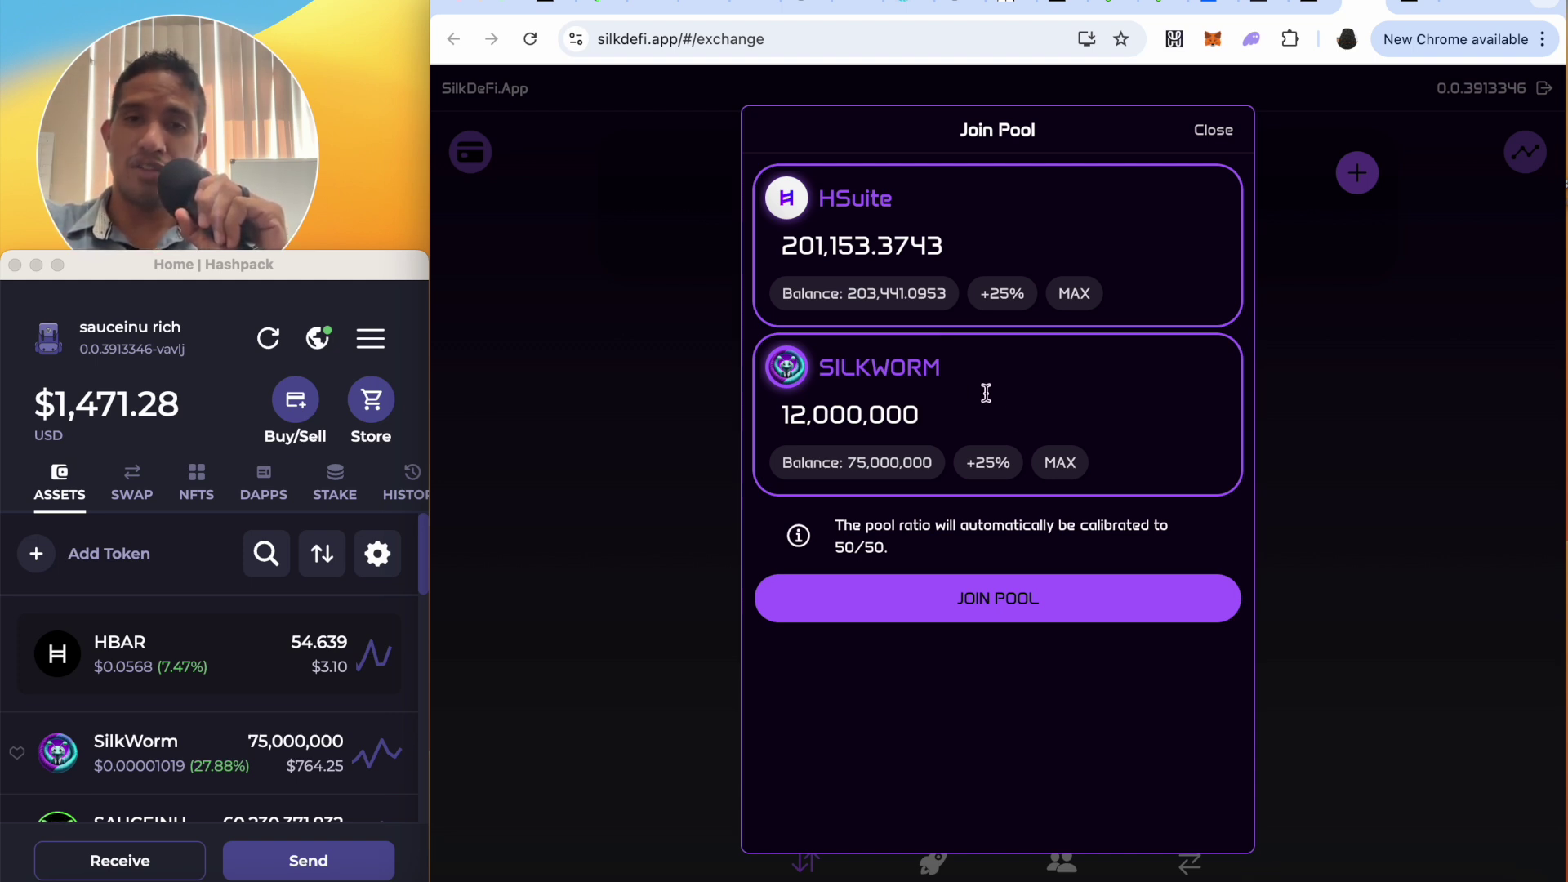
left_click(1017, 612)
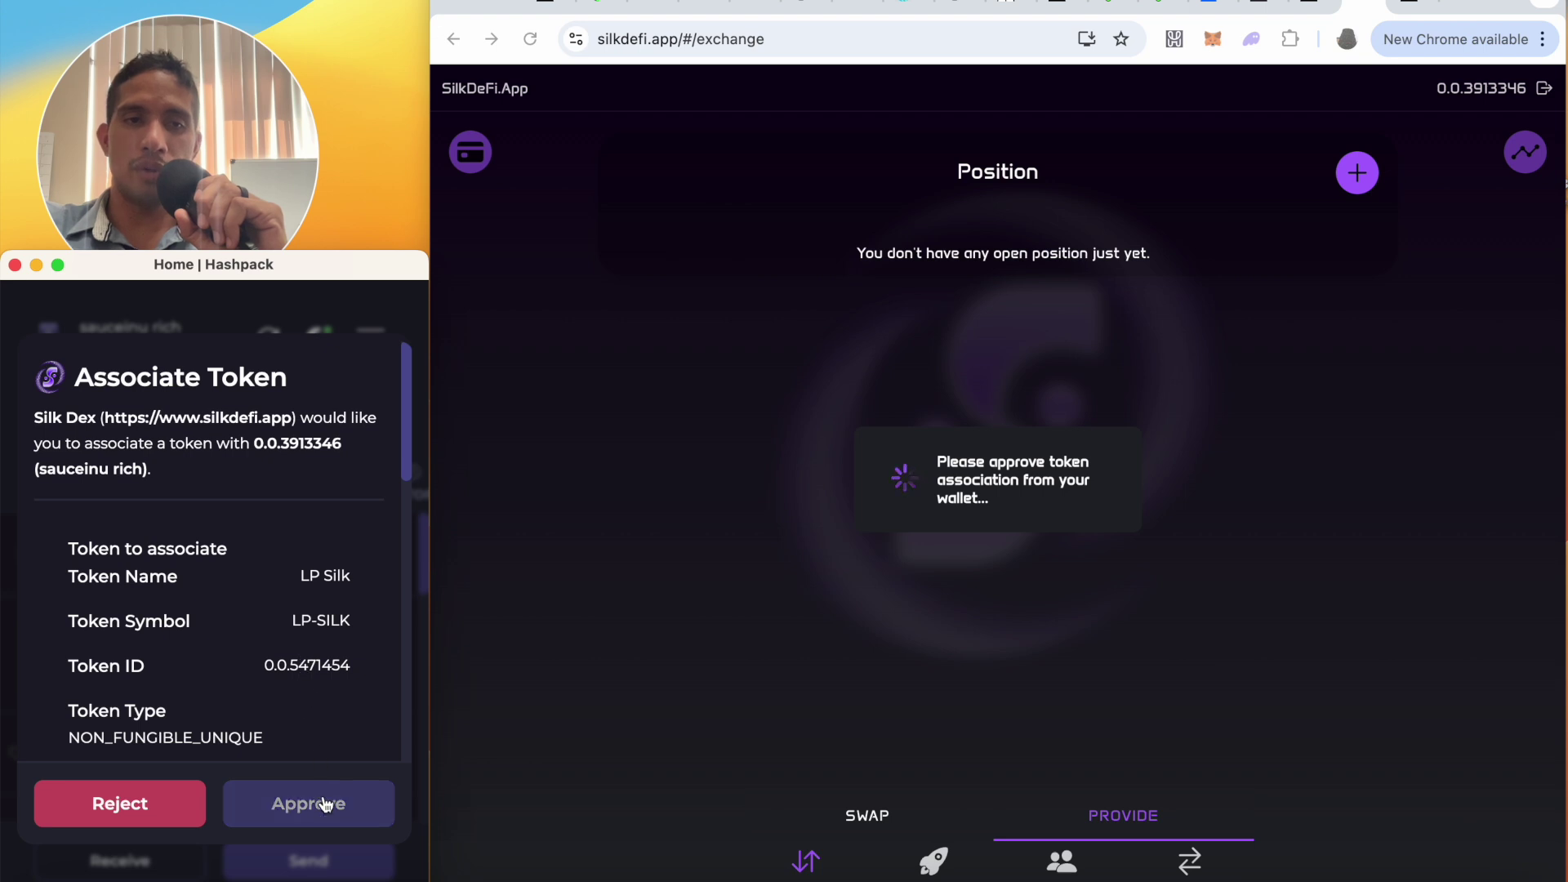
- Approve the LP-SILK token association in HashPack, dismiss the success notice and refresh balances
left_click(325, 802)
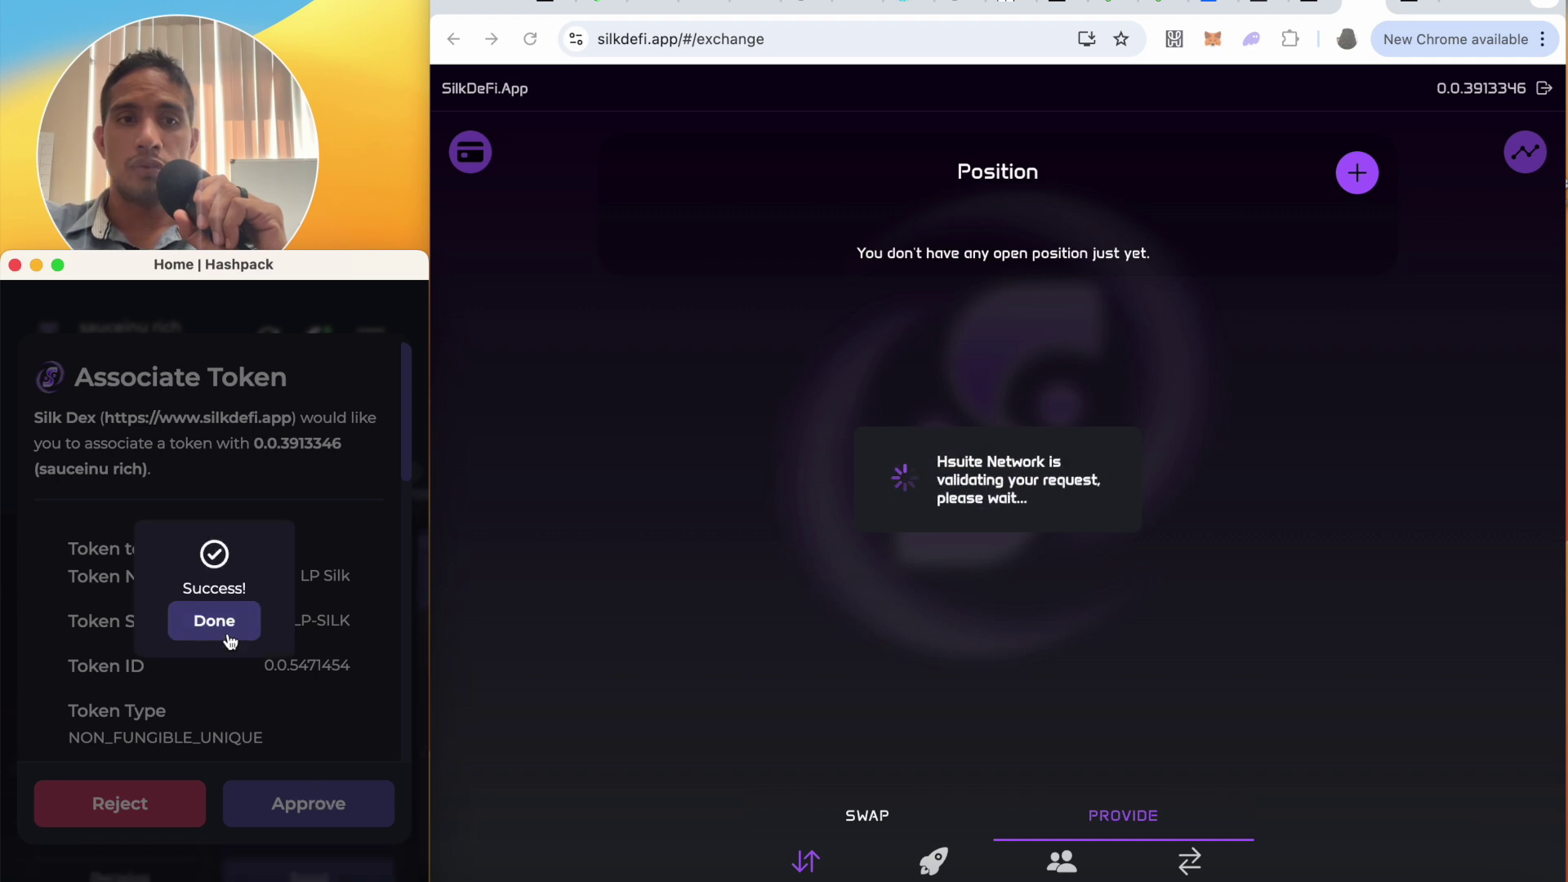
left_click(223, 625)
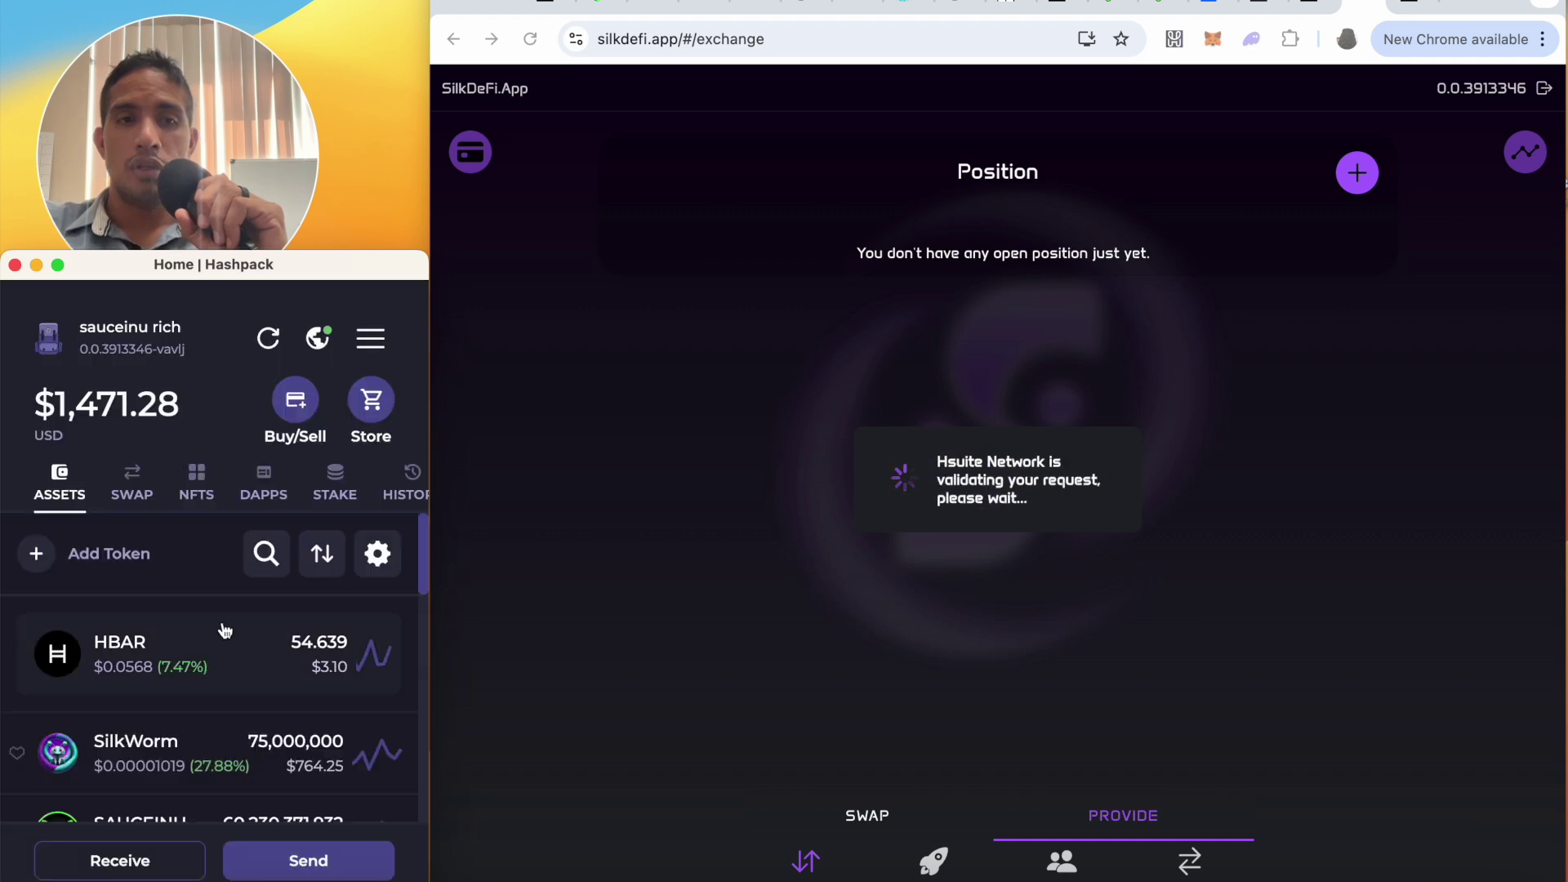
left_click(270, 347)
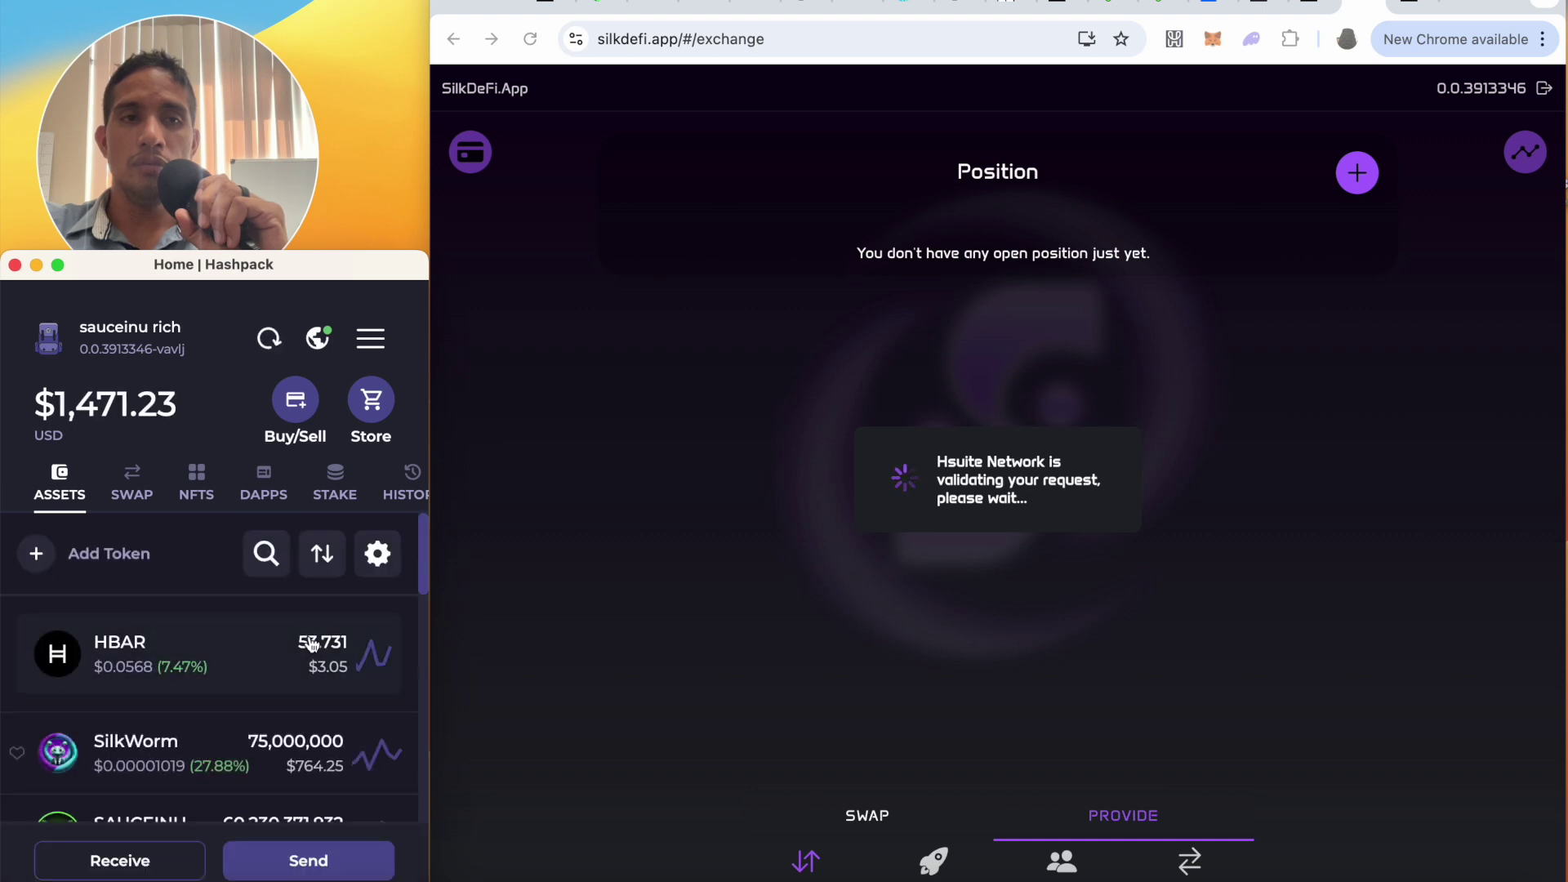
- Scroll through the HashPack asset list and refresh the wallet balances twice
scroll(311, 647, "down", 2)
scroll(311, 647, "down", 10)
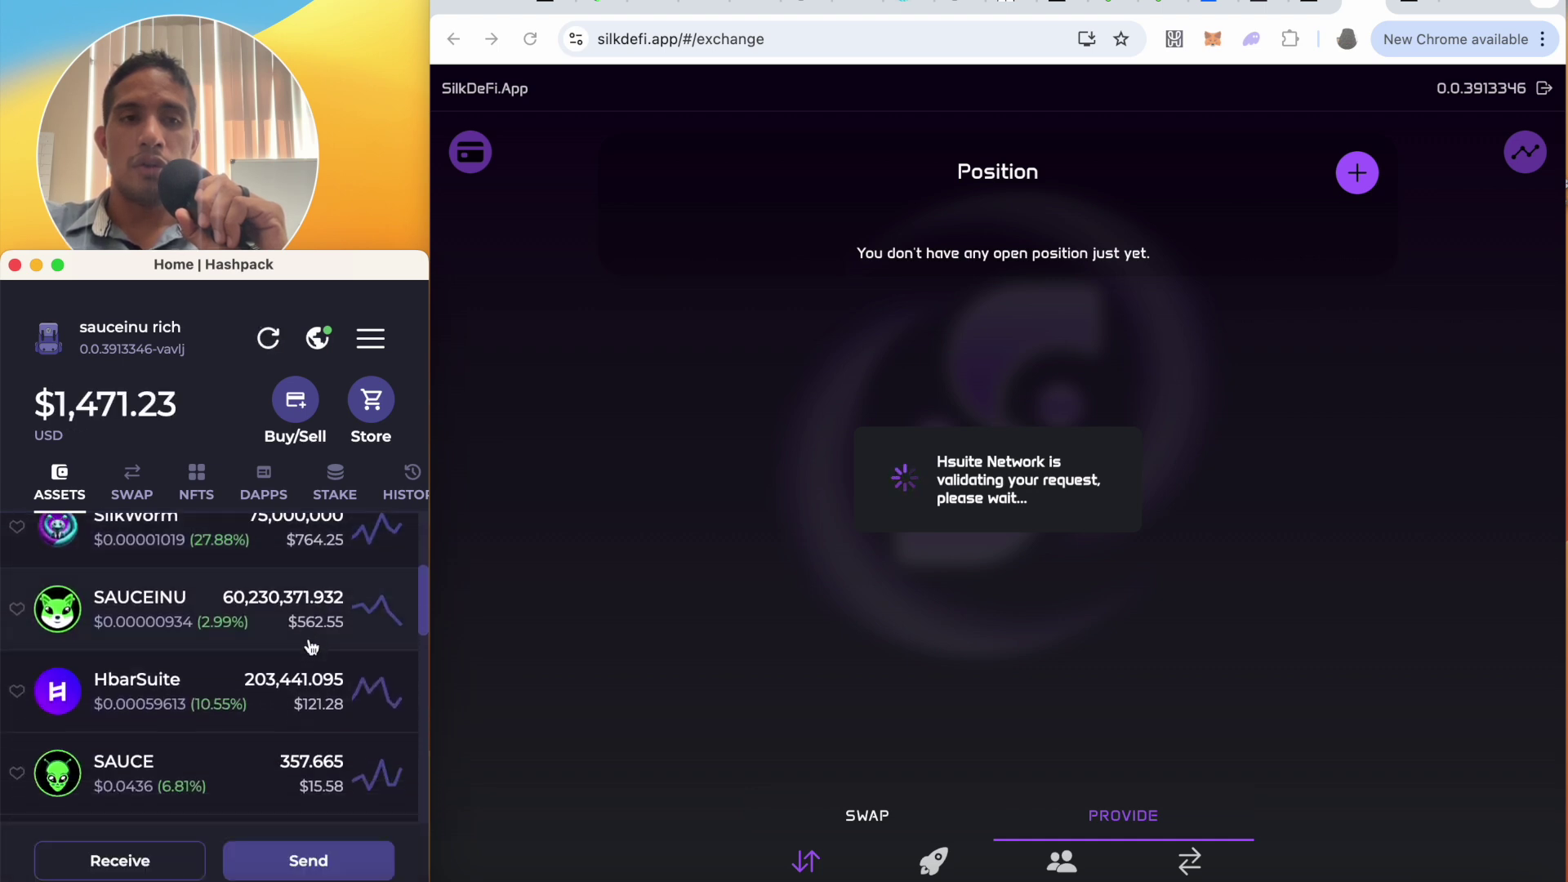
scroll(311, 646, "down", 4)
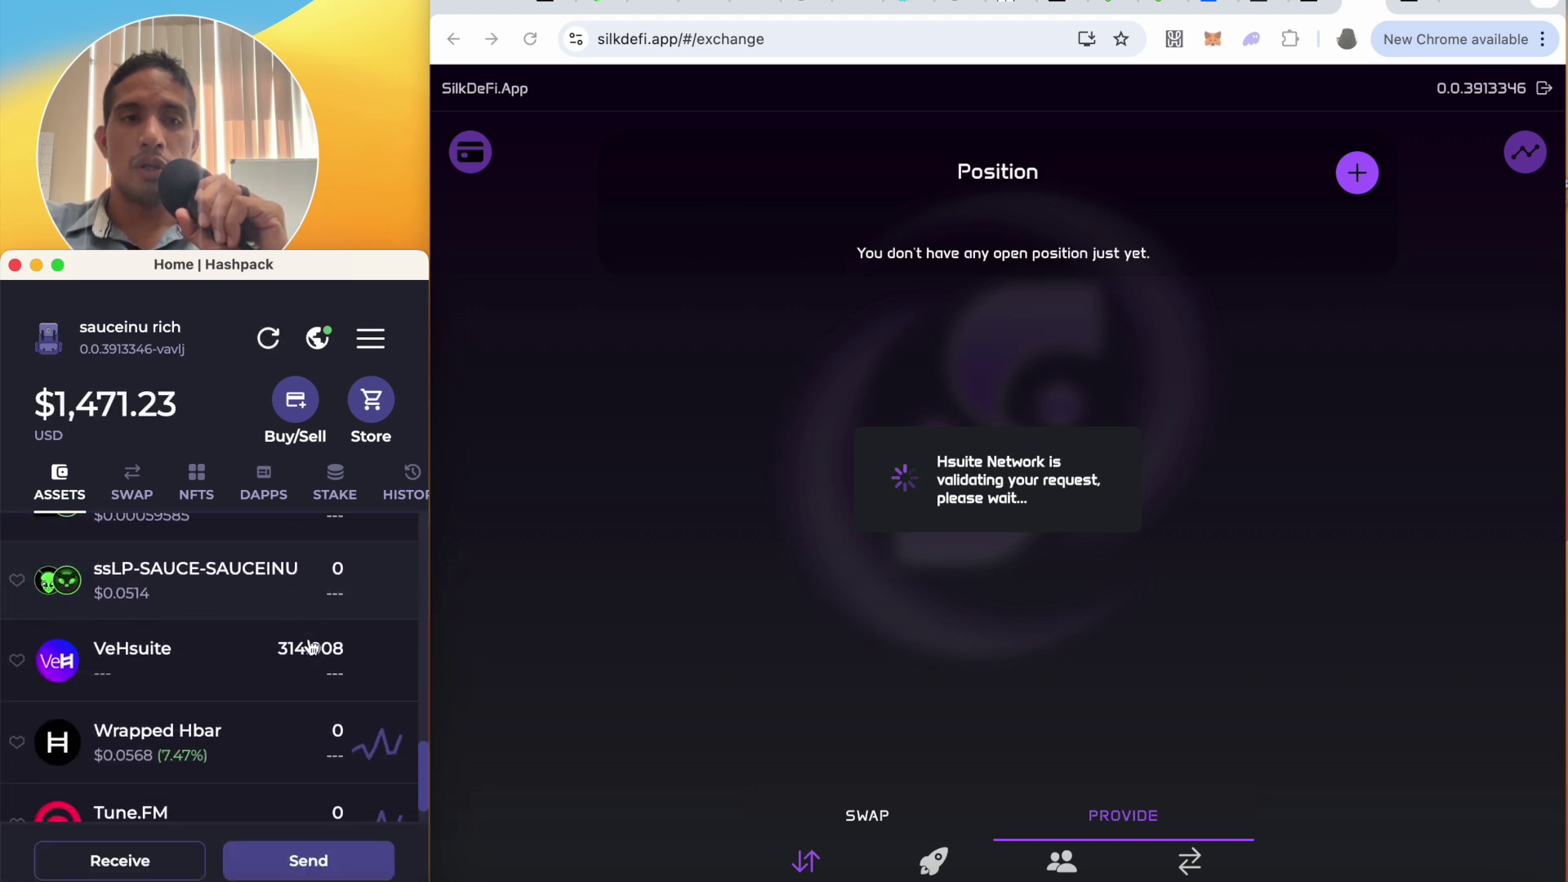
scroll(311, 647, "up", 15)
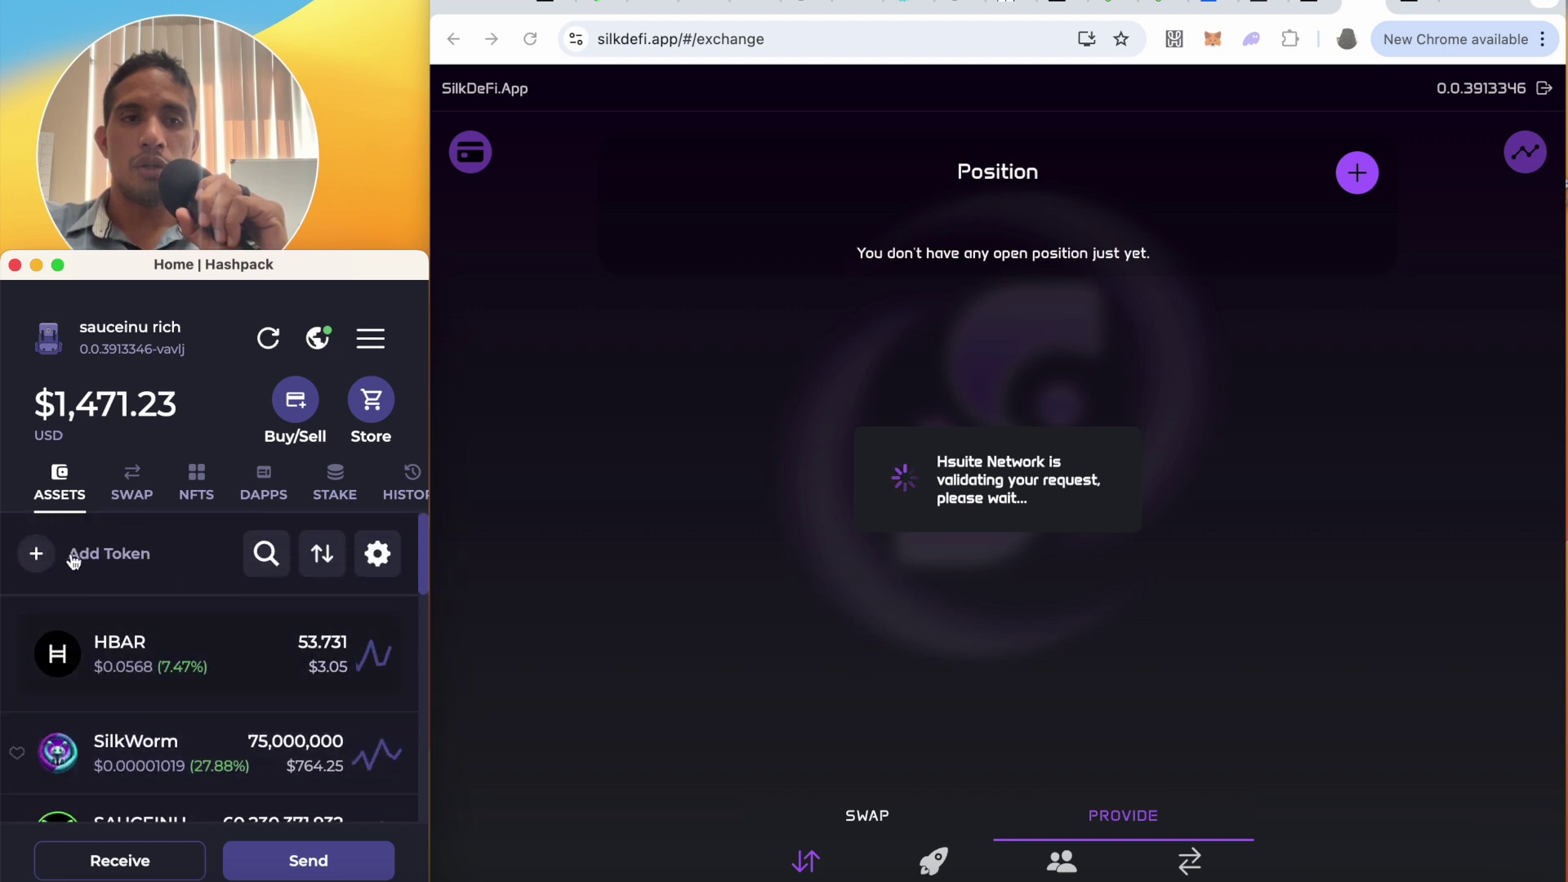
left_click(578, 527)
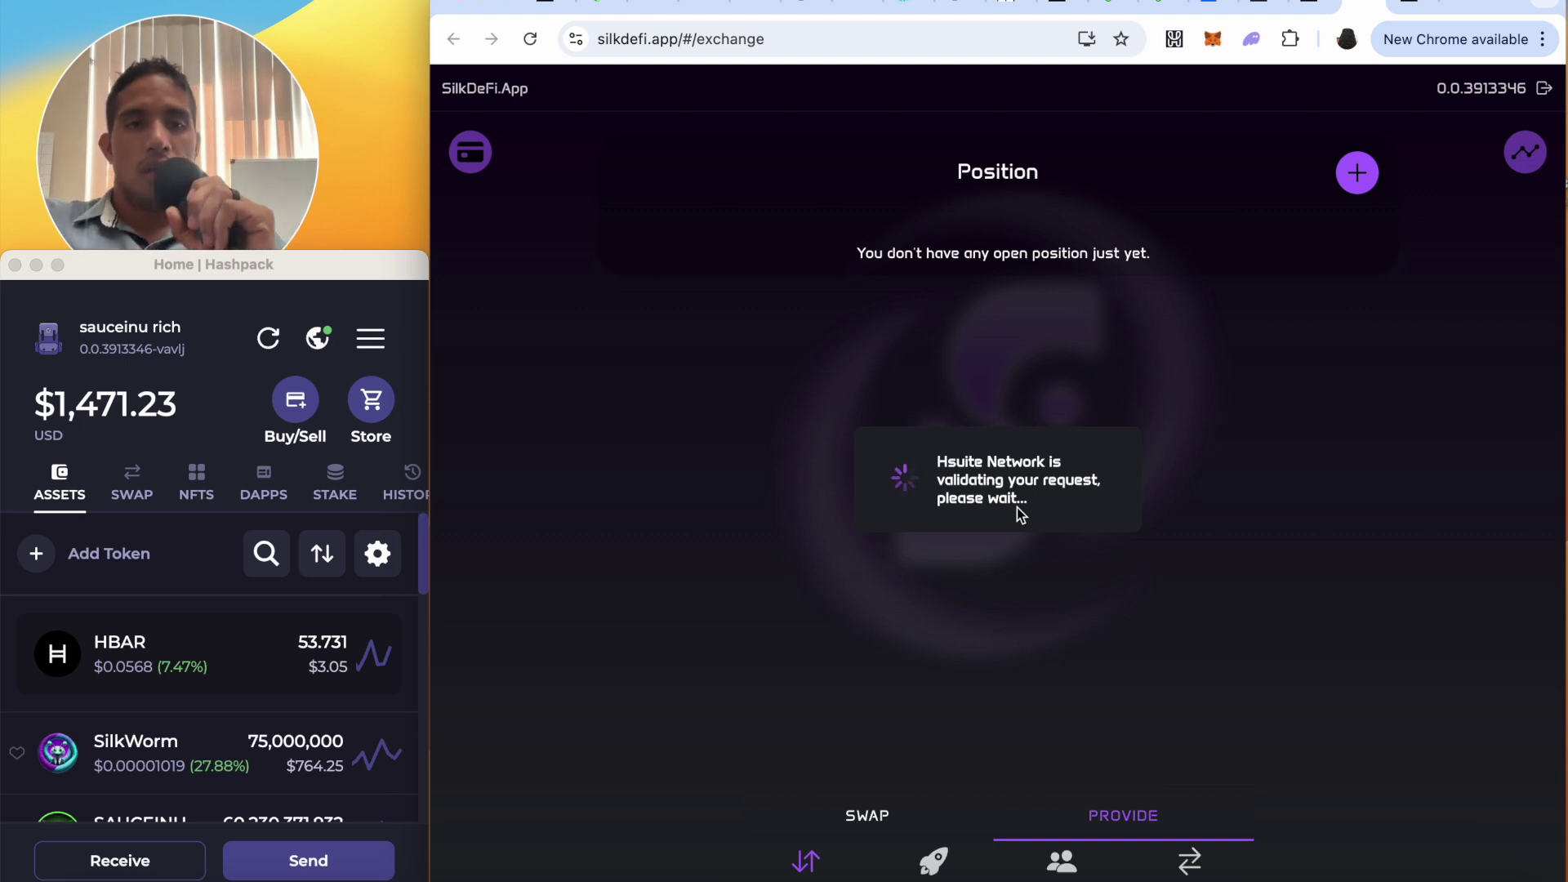
left_click(269, 340)
left_click(269, 340)
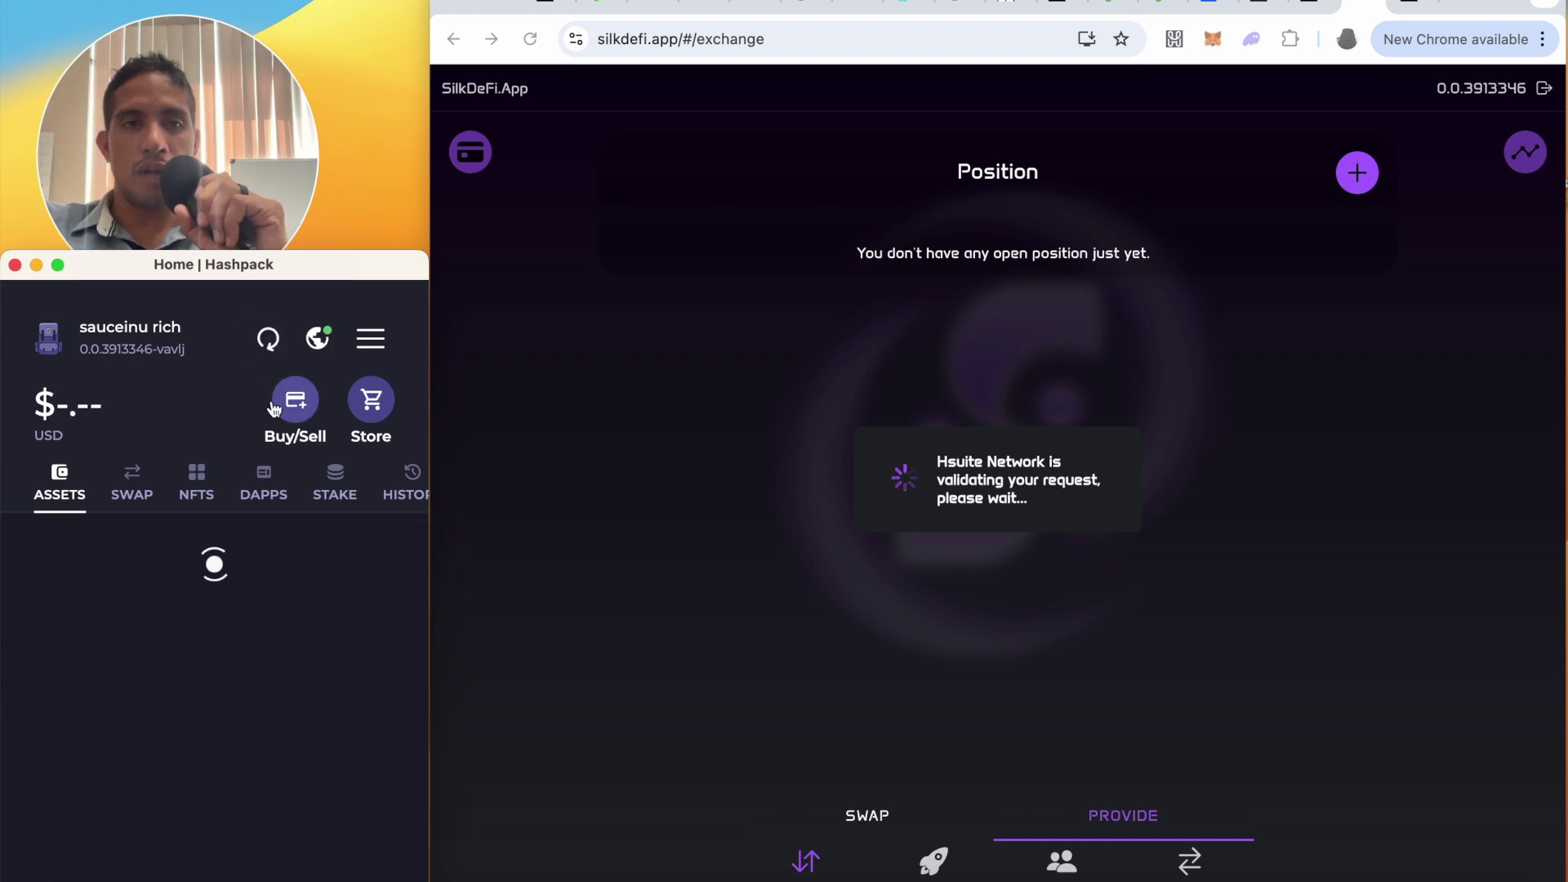
scroll(350, 673, "down", 3)
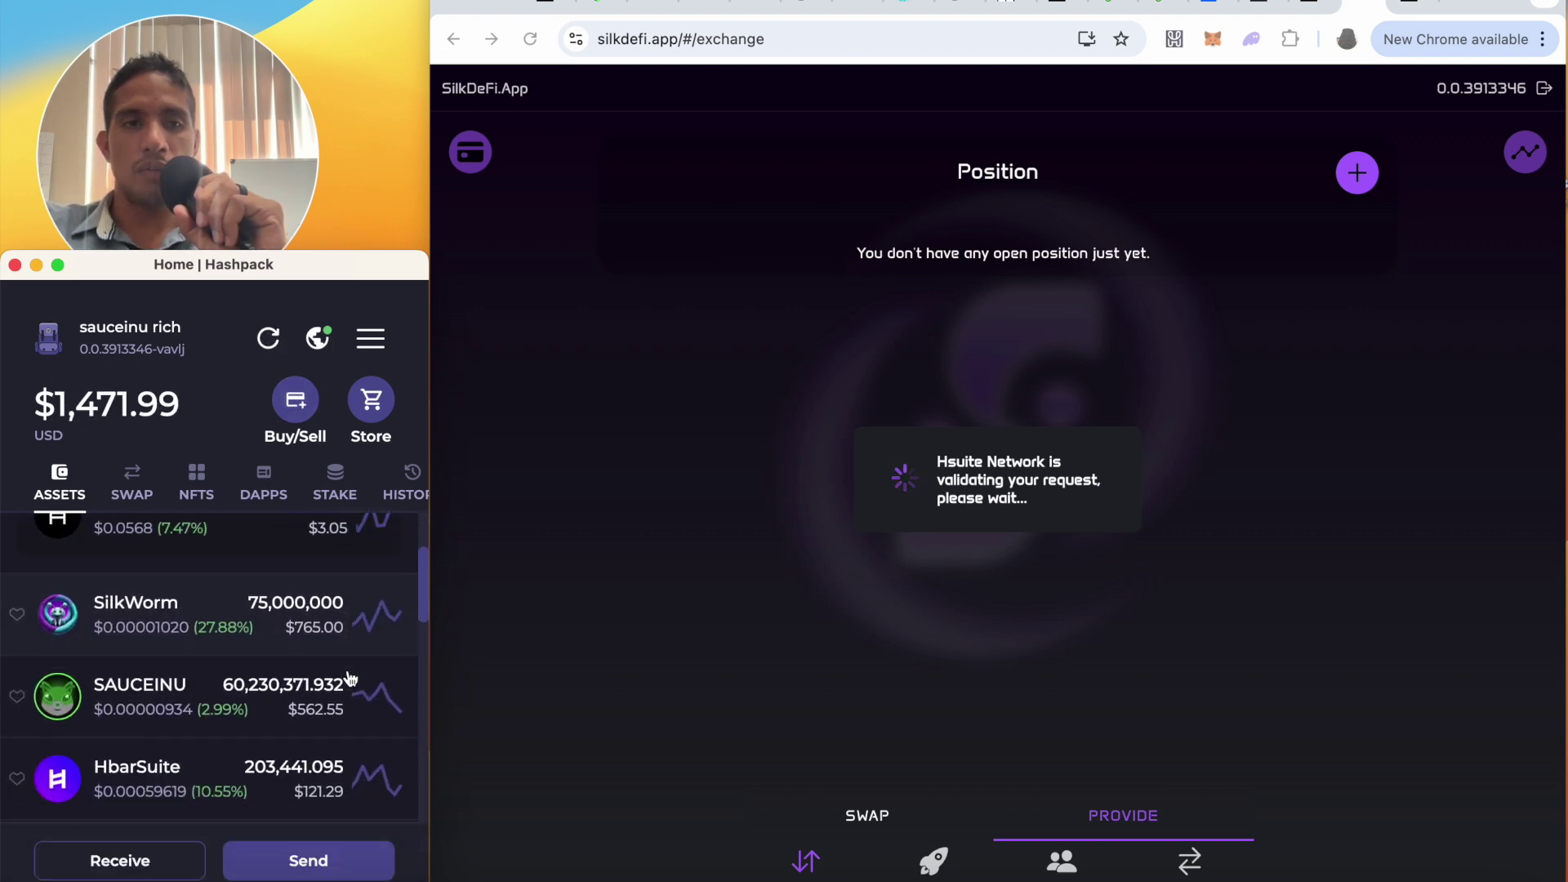
scroll(349, 677, "down", 10)
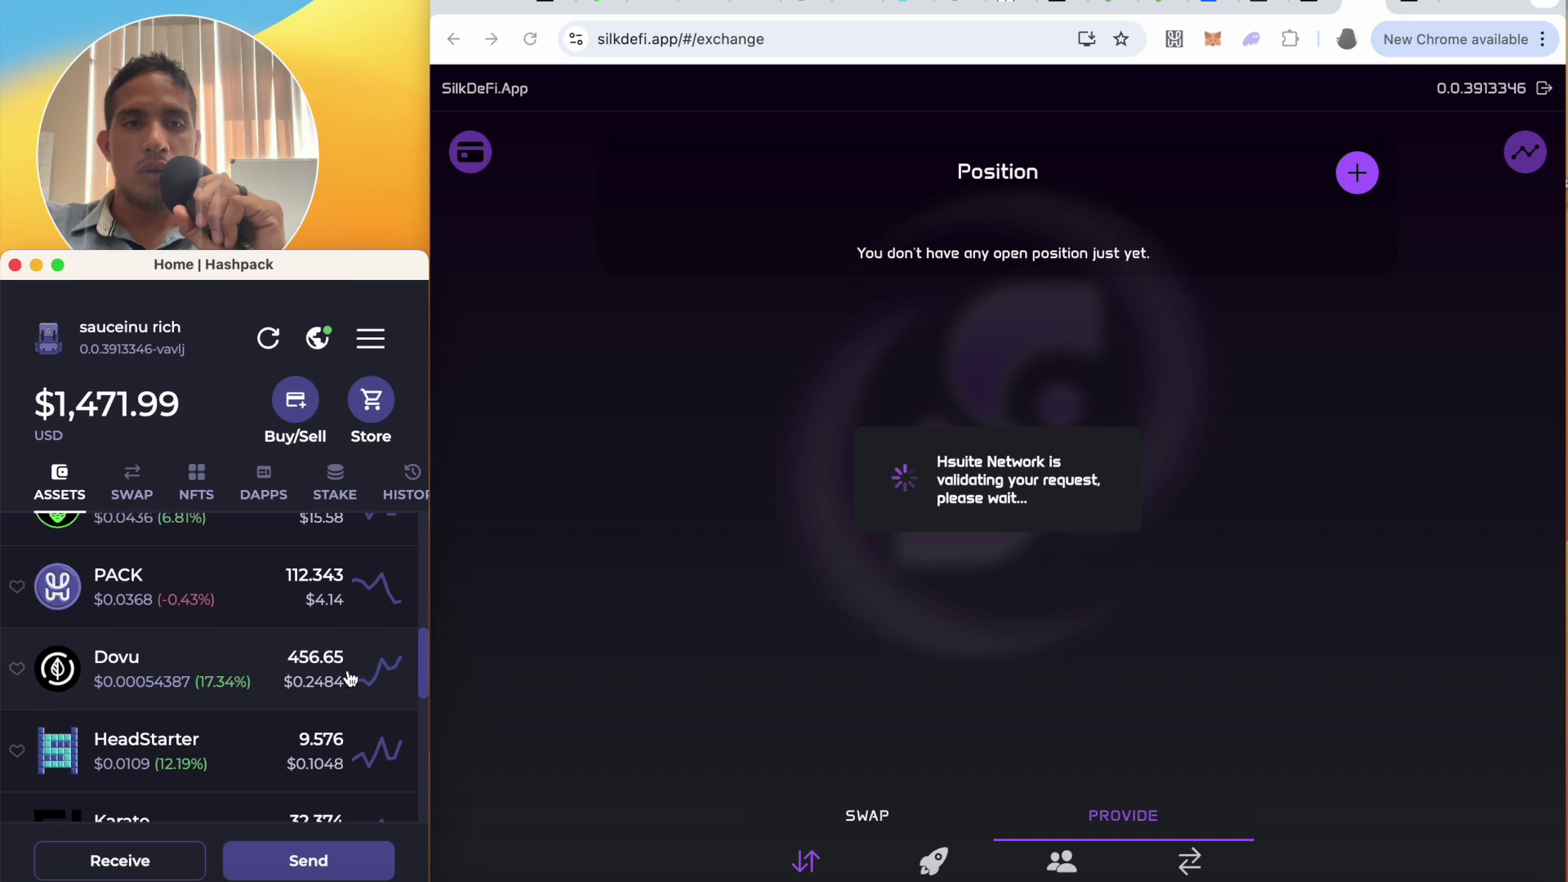
scroll(349, 678, "up", 13)
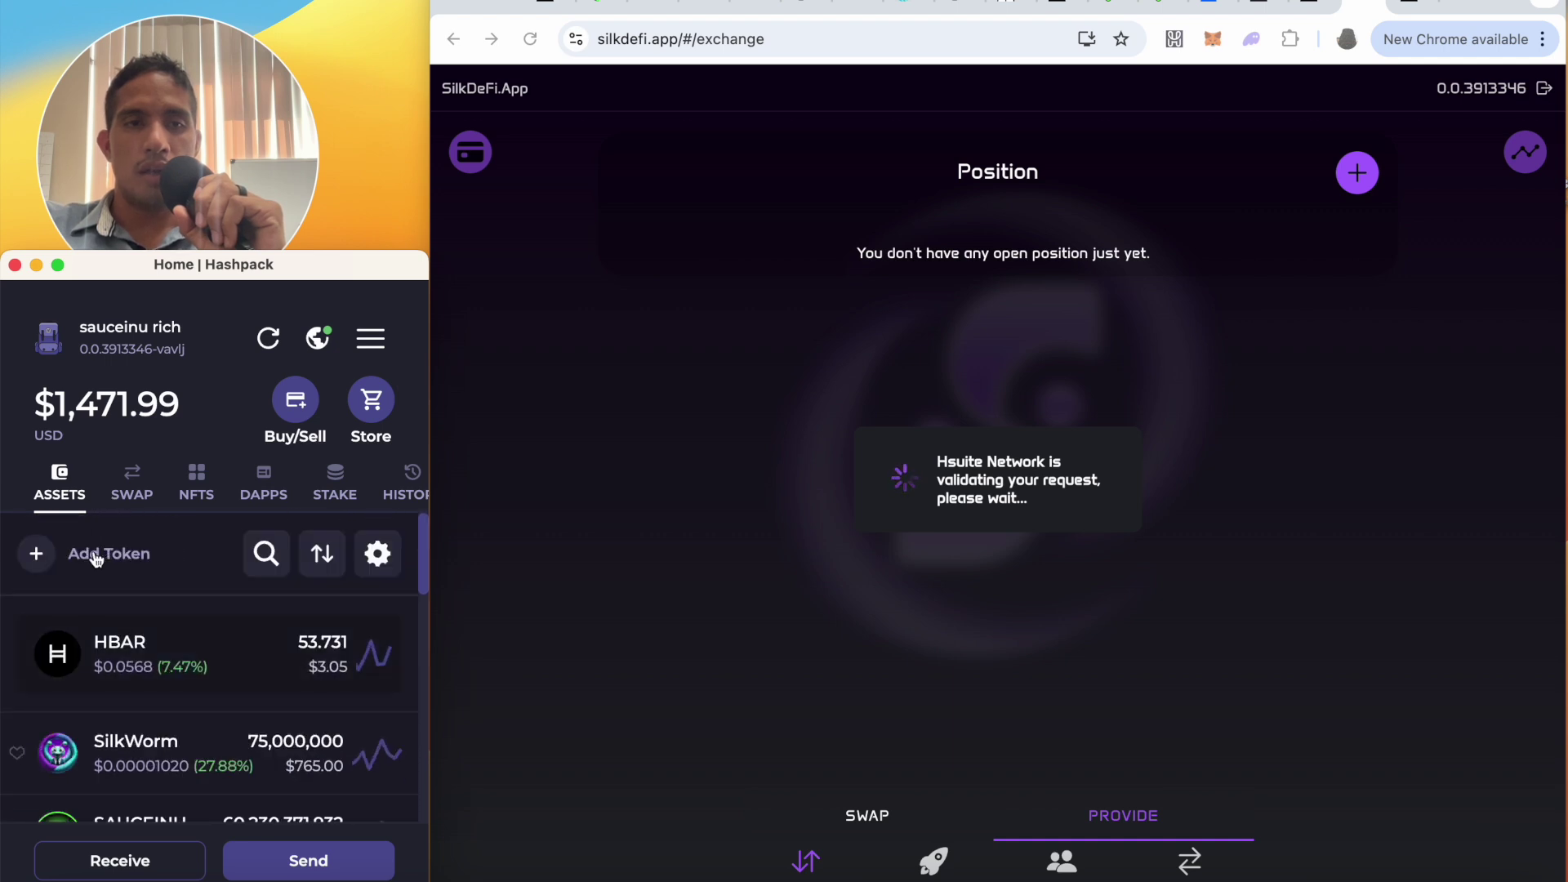
- Open and close HashPack's token association page, then refresh the balances again
left_click(52, 553)
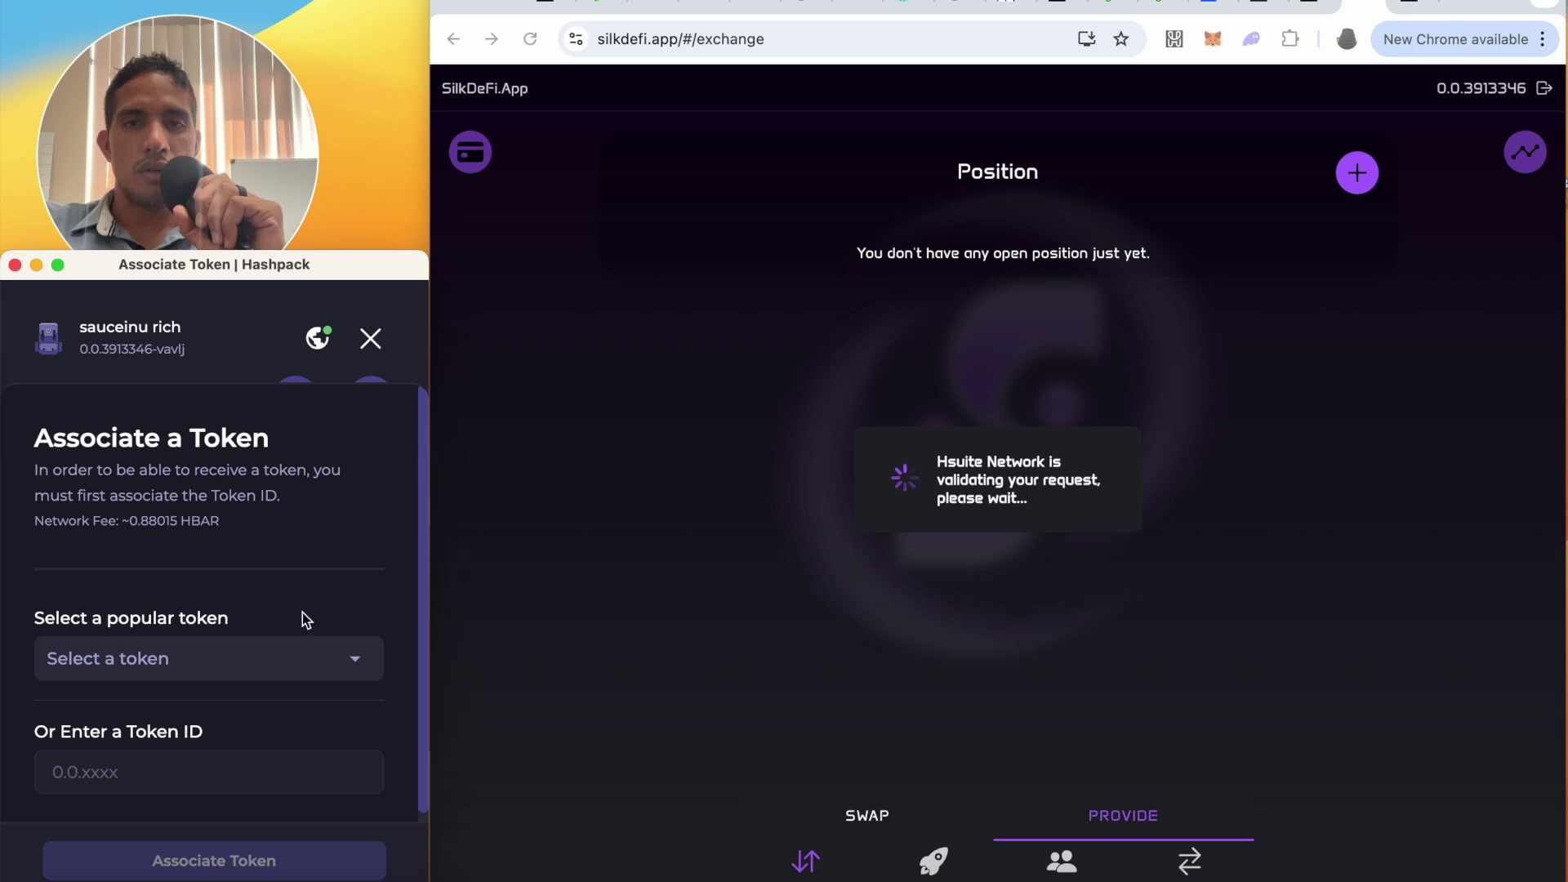
scroll(317, 584, "down", 1)
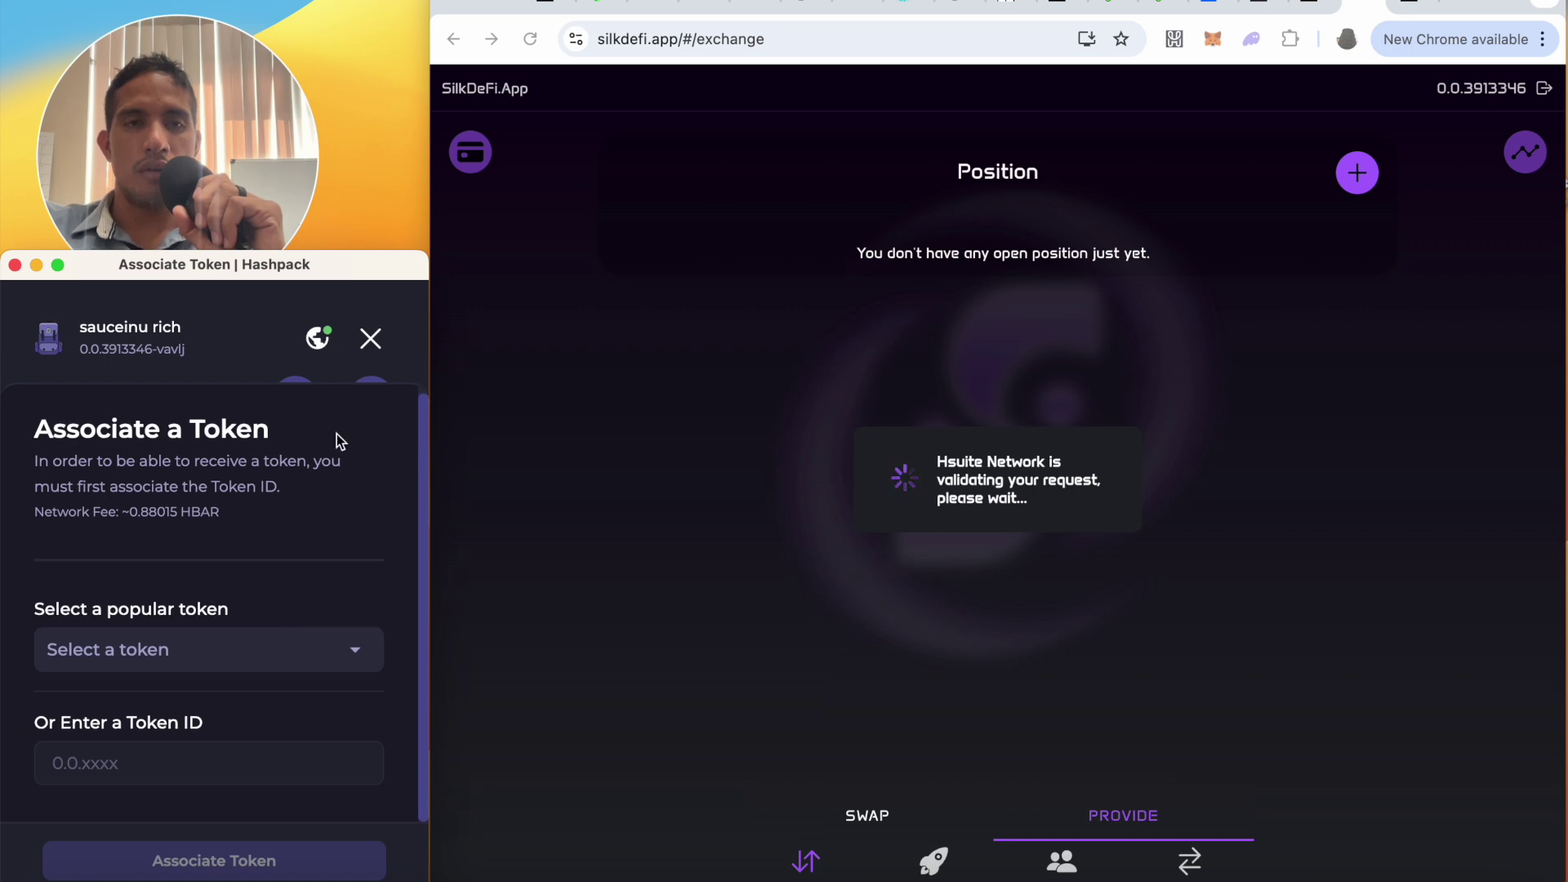
left_click(372, 338)
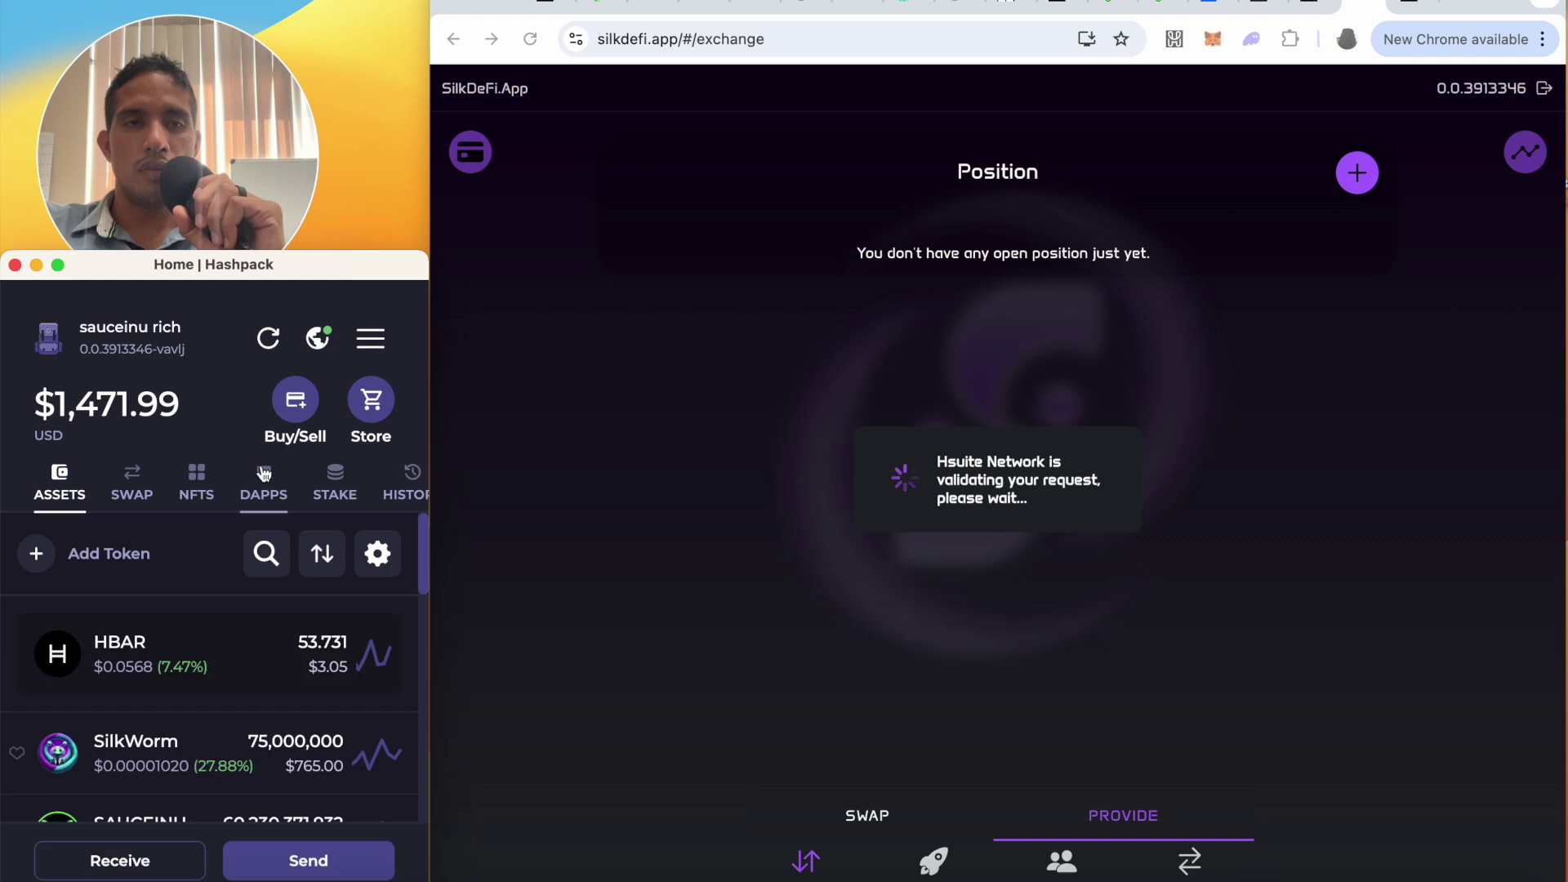
scroll(241, 688, "down", 3)
scroll(243, 688, "down", 2)
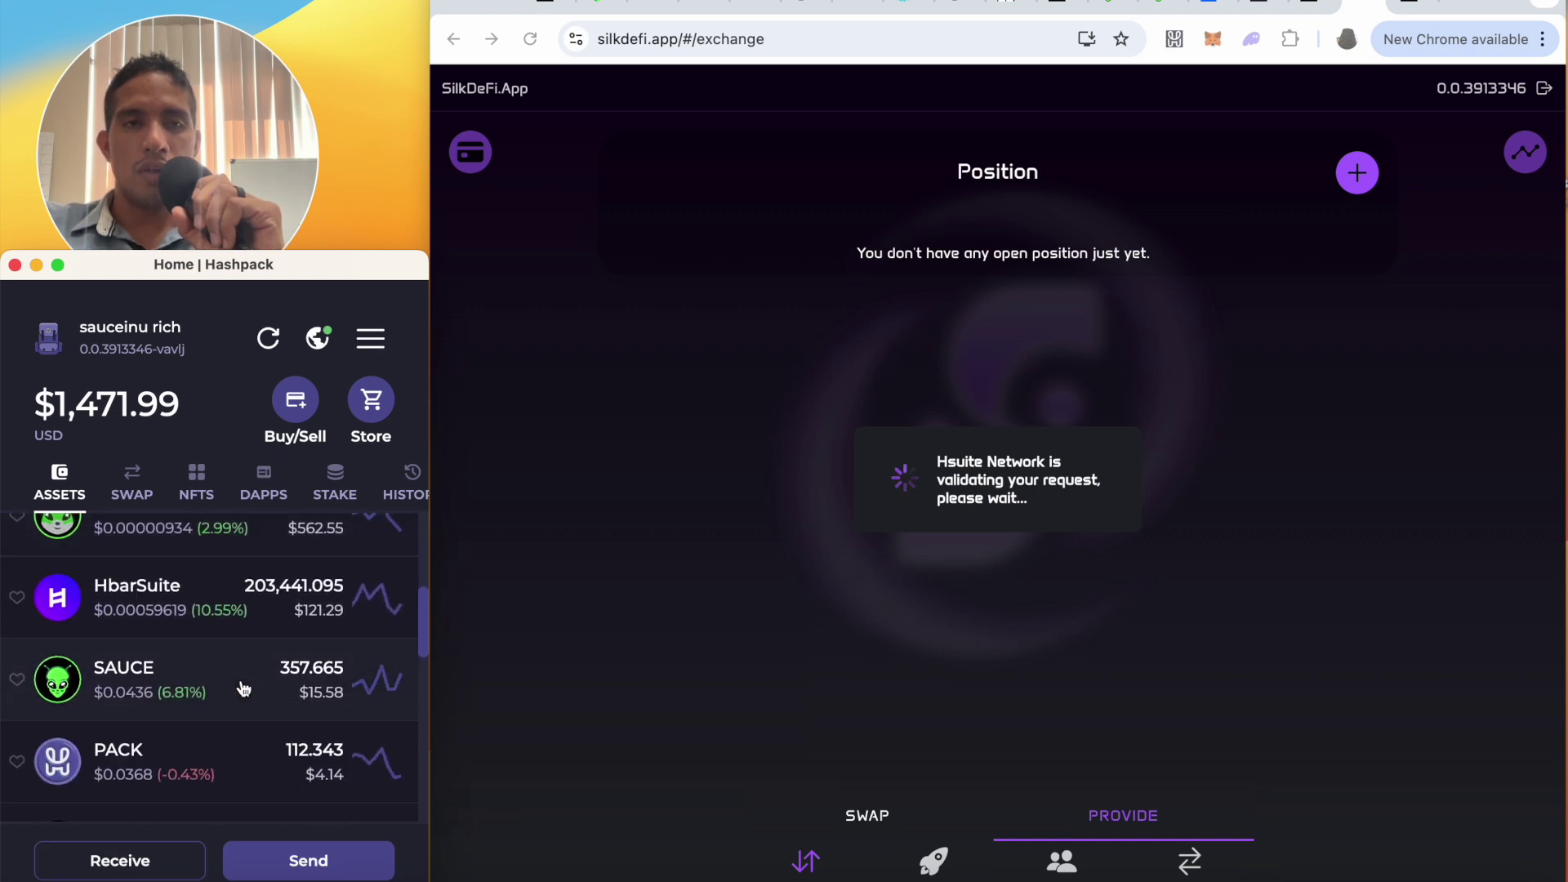
scroll(241, 687, "up", 5)
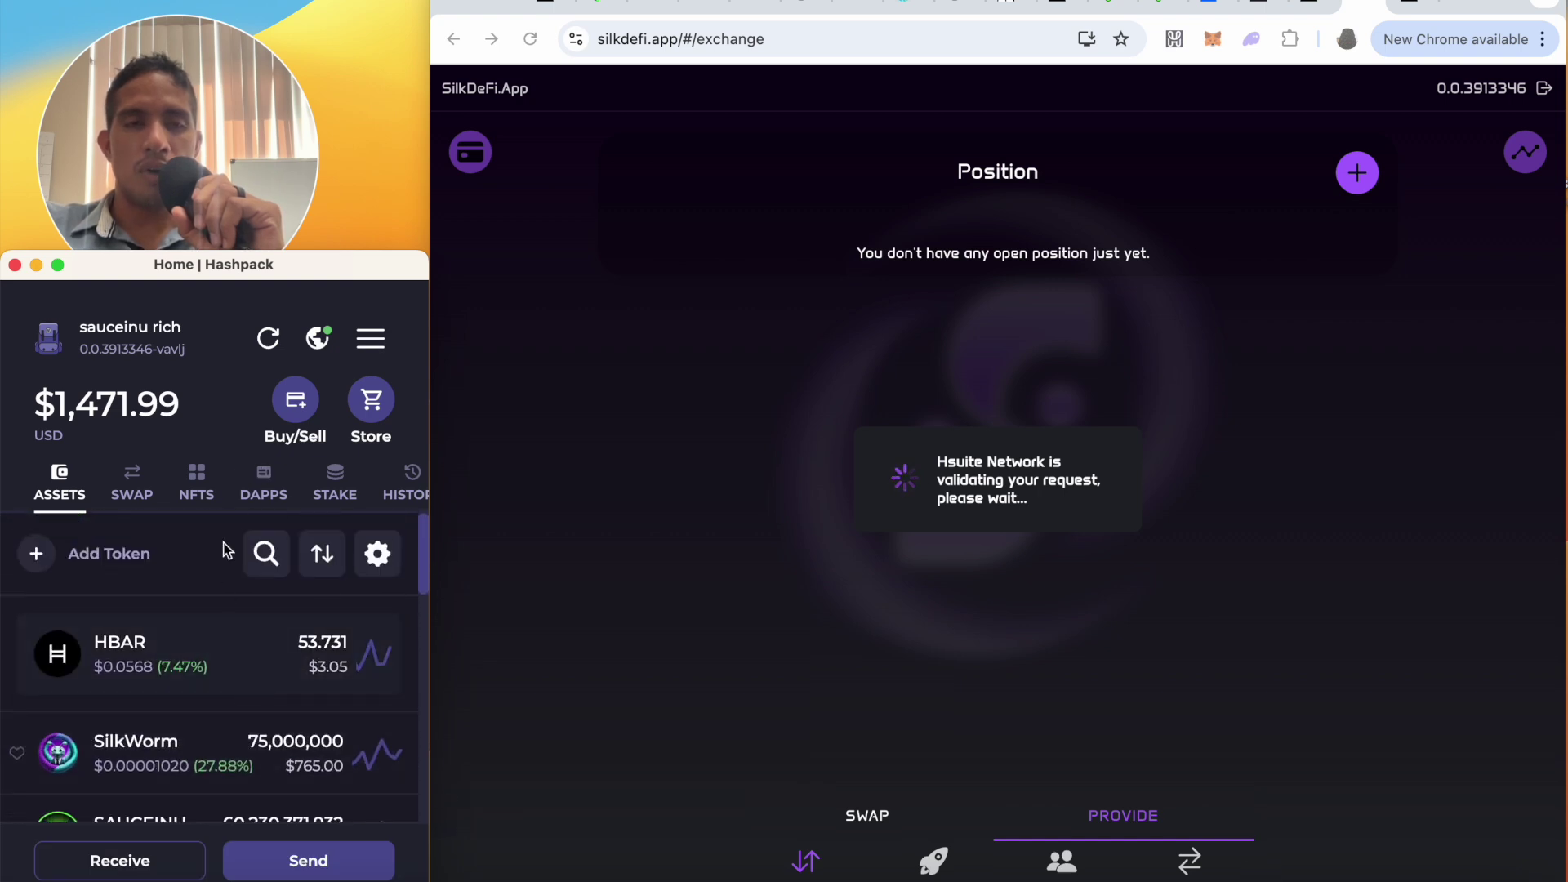
left_click(269, 340)
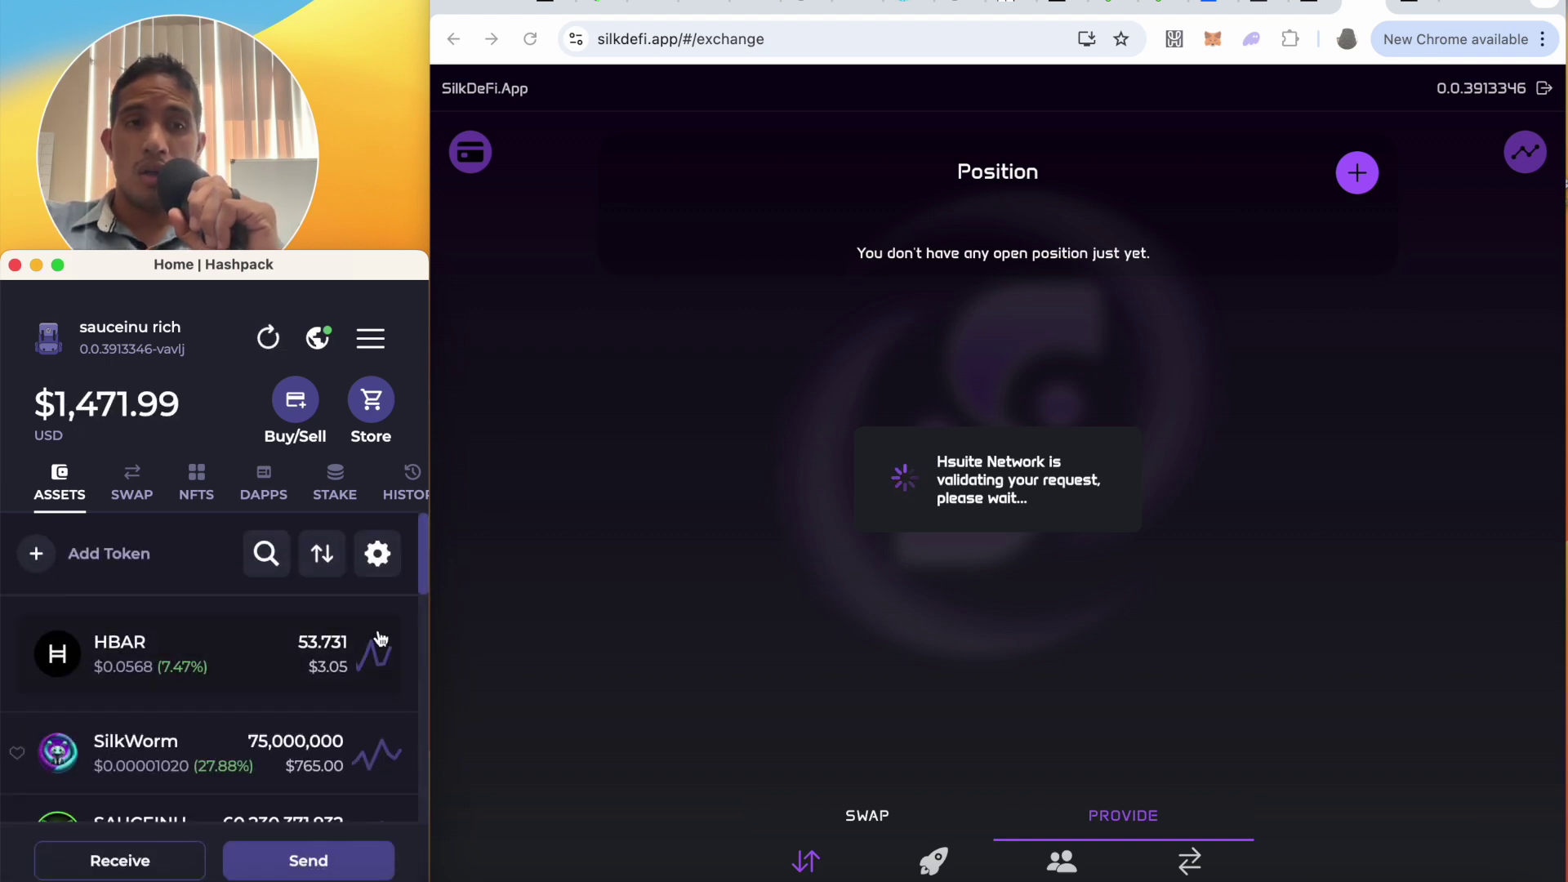
scroll(301, 725, "down", 2)
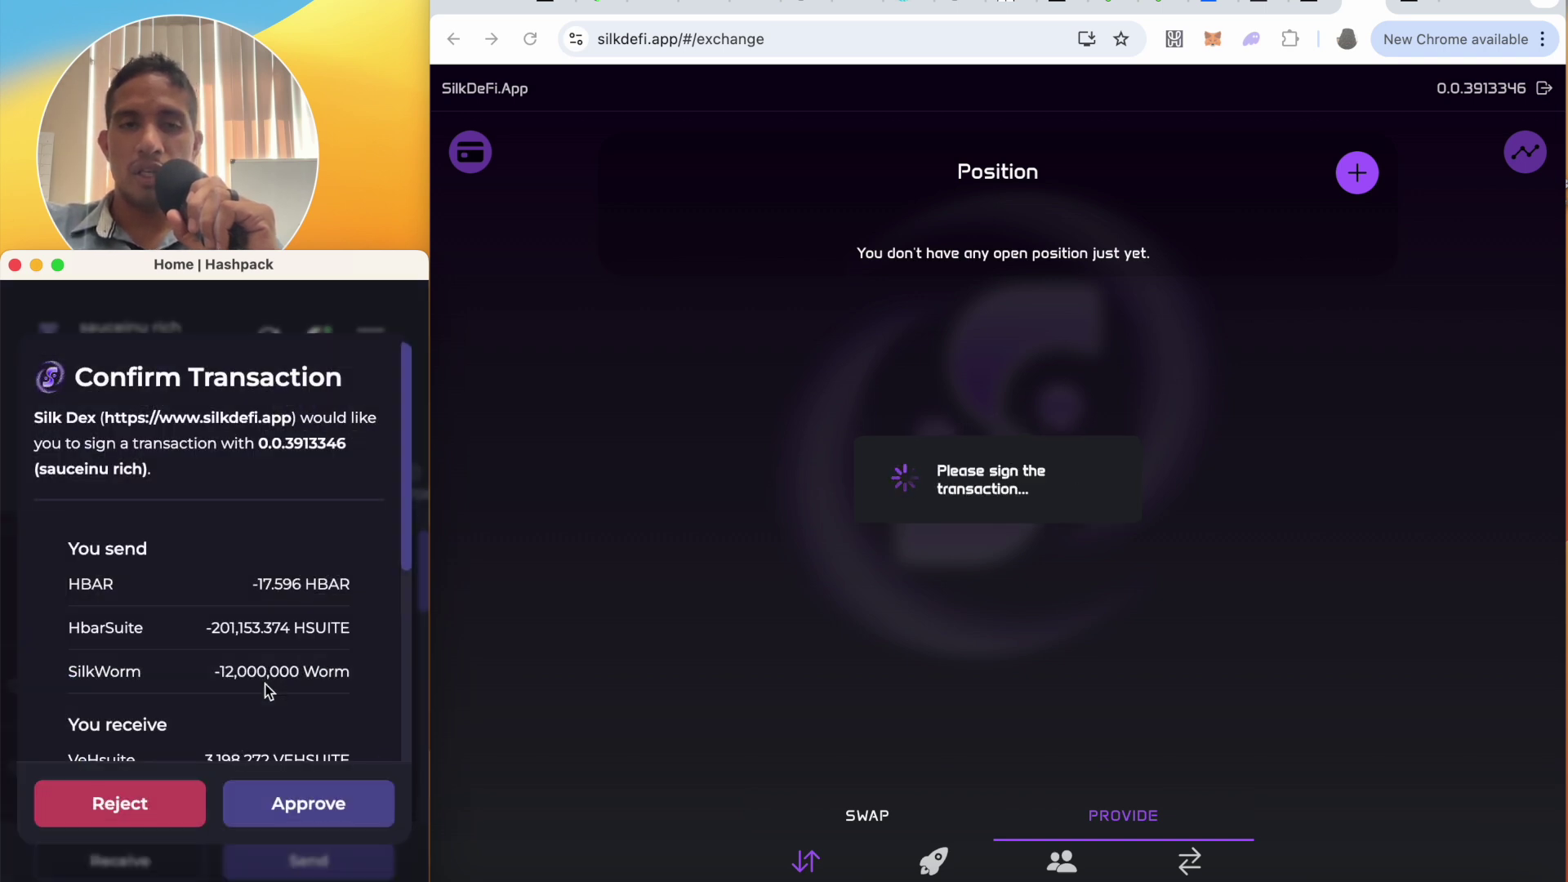
- Approve the Silk Dex transaction sending 17.596 HBAR, 201,153.374 HSUITE and 12,000,000 Worm
left_click(302, 804)
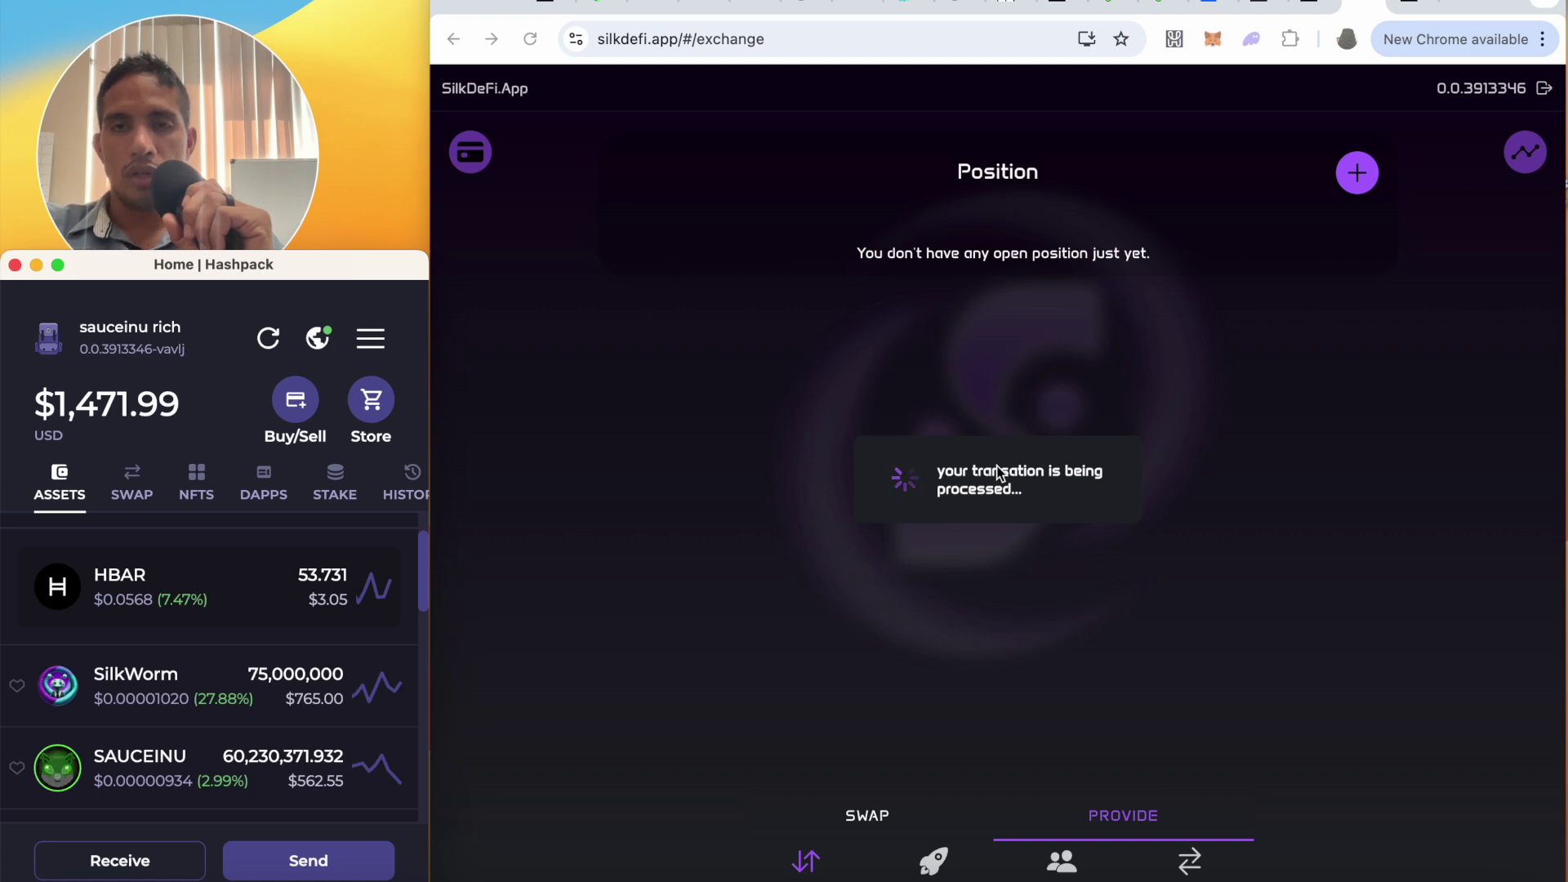
- Keep refreshing HashPack balances until SilkSwap reports the INVALID_NFT_ID transaction failure
left_click(272, 341)
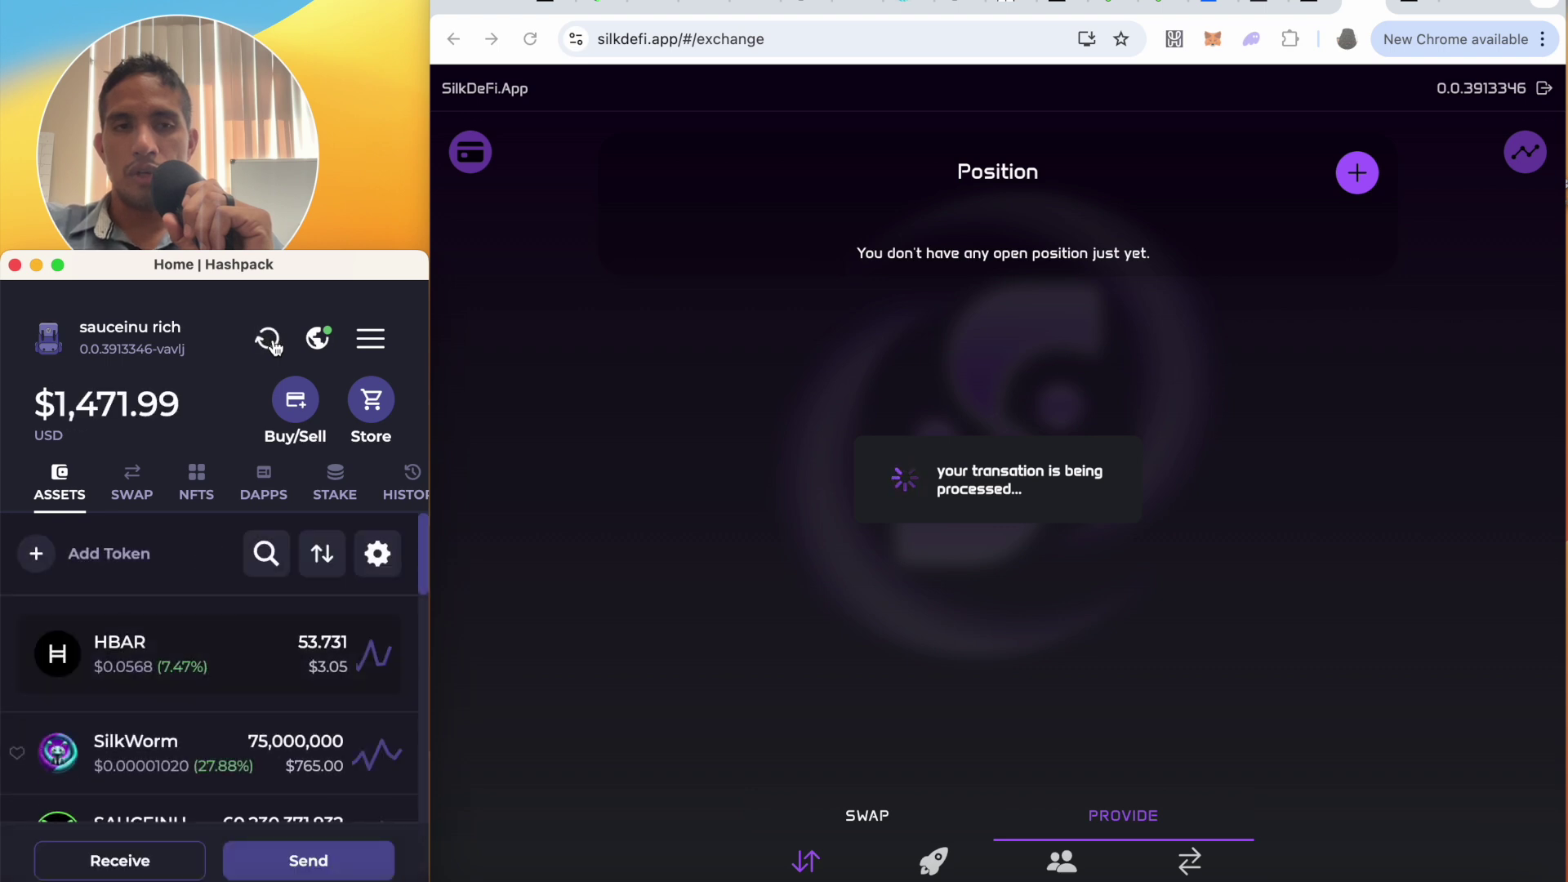
left_click(269, 347)
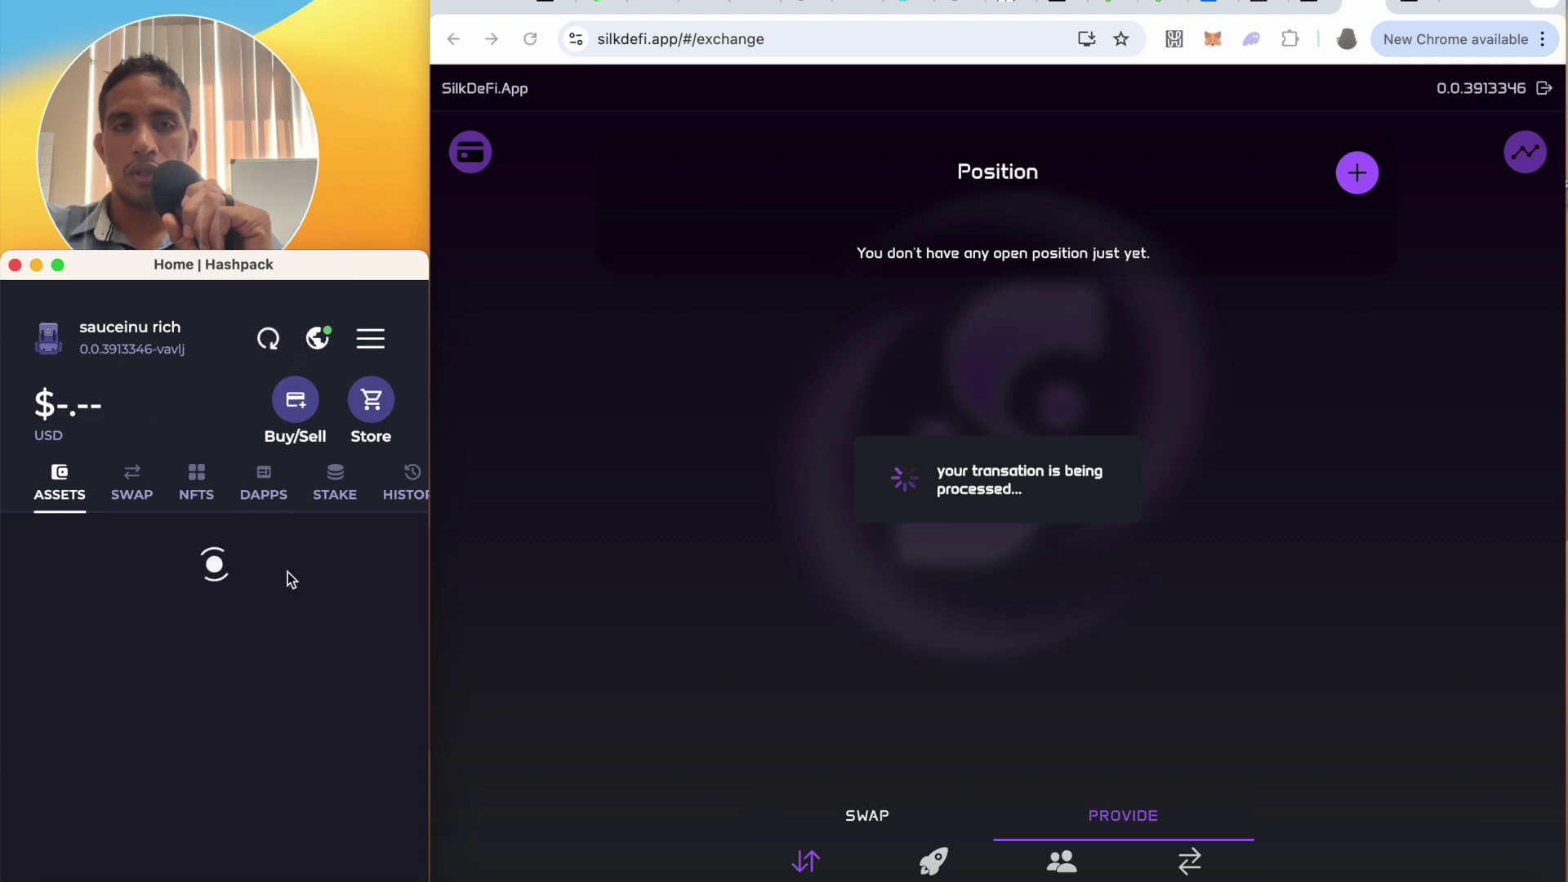
scroll(314, 657, "down", 2)
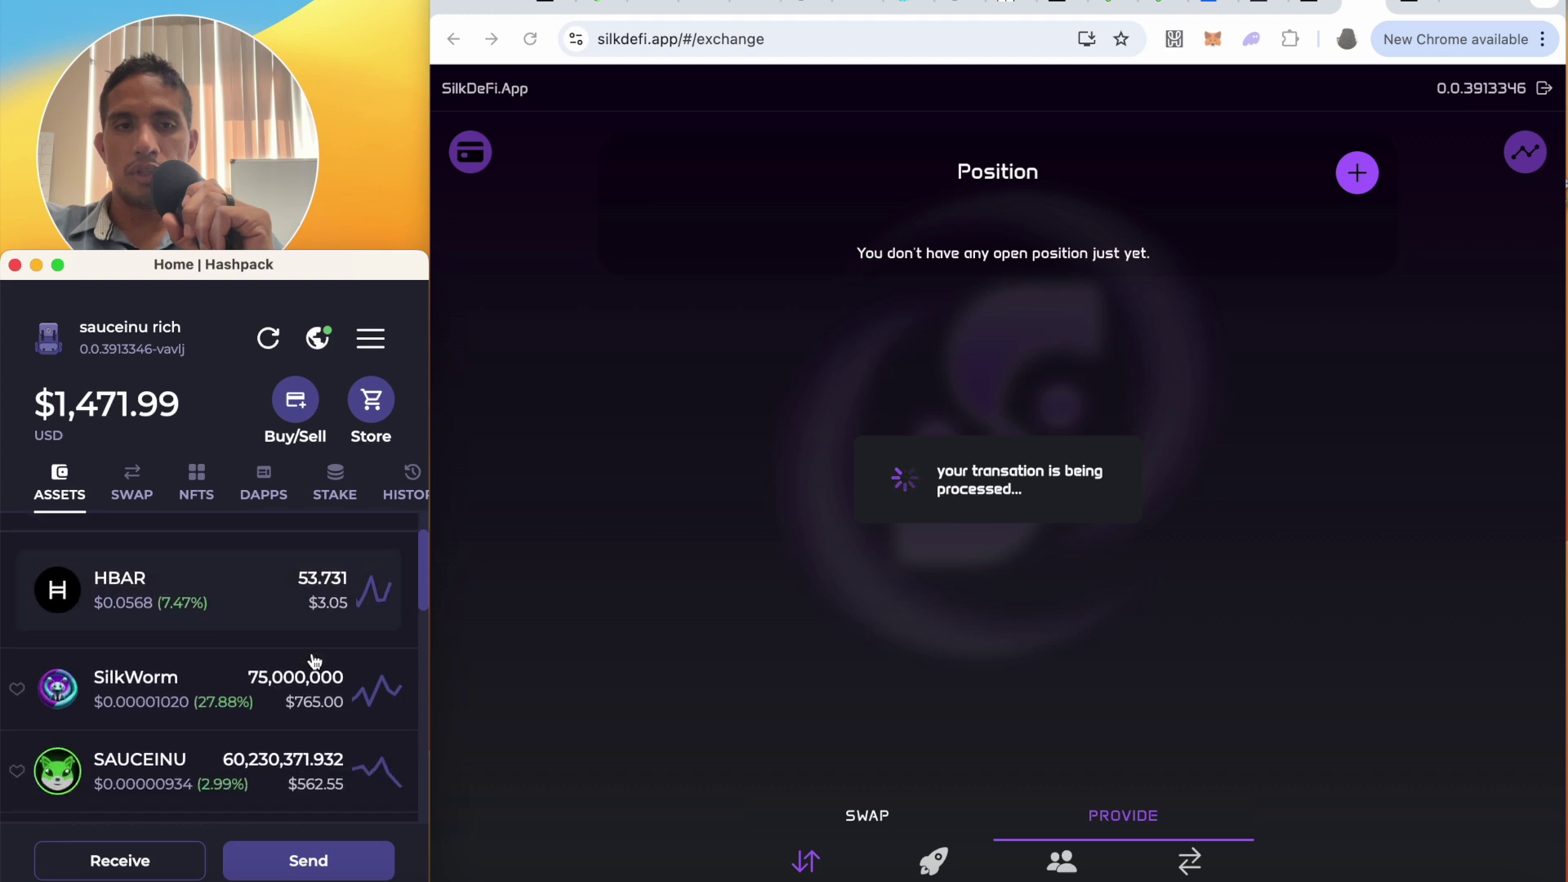
scroll(314, 661, "down", 2)
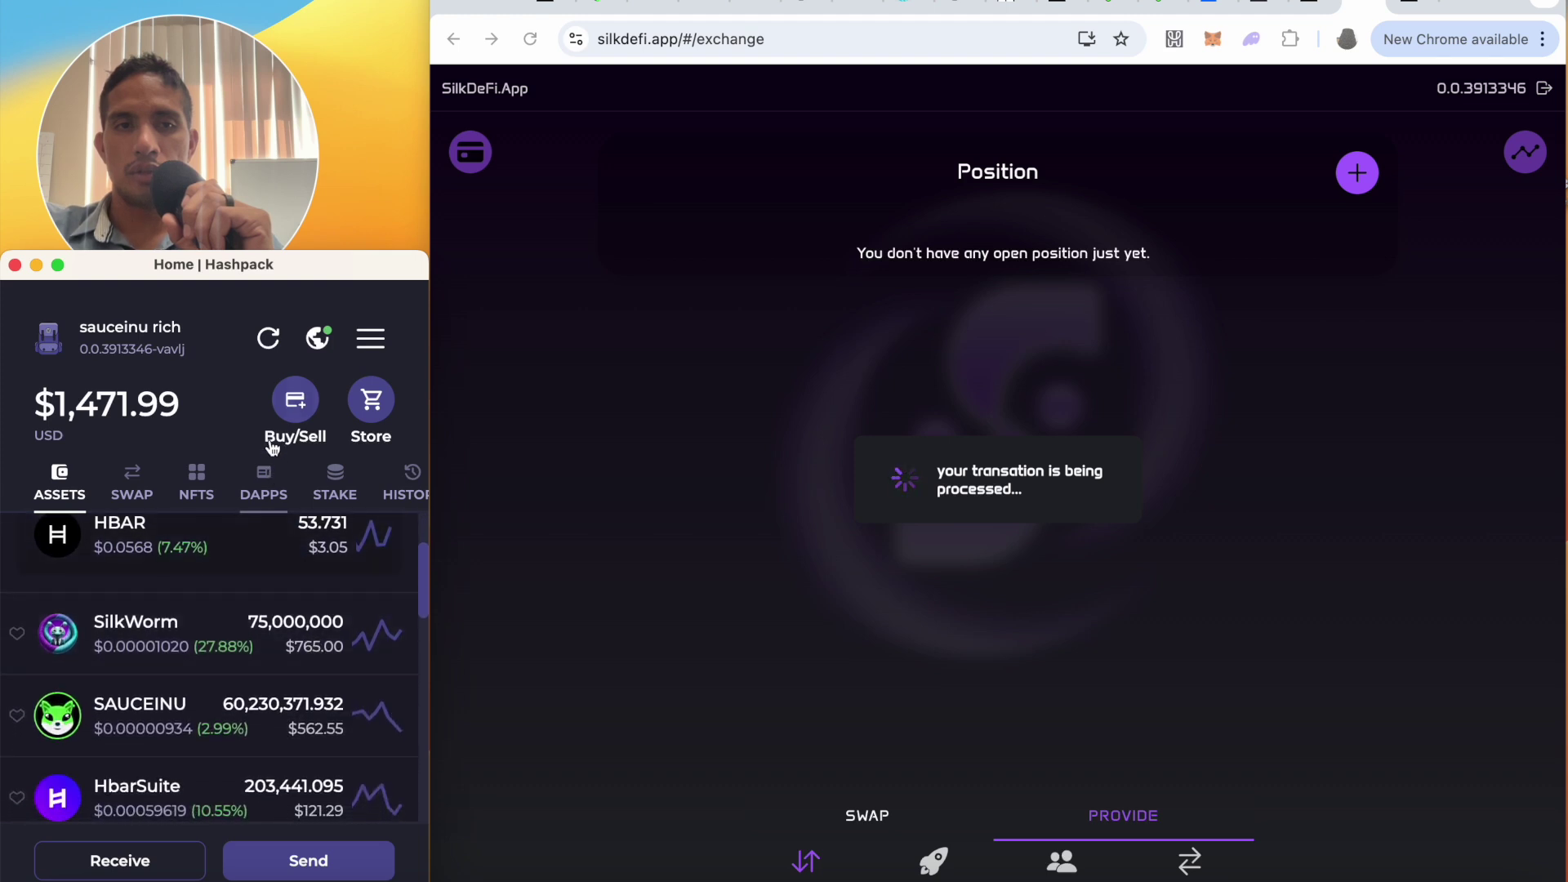
left_click(268, 338)
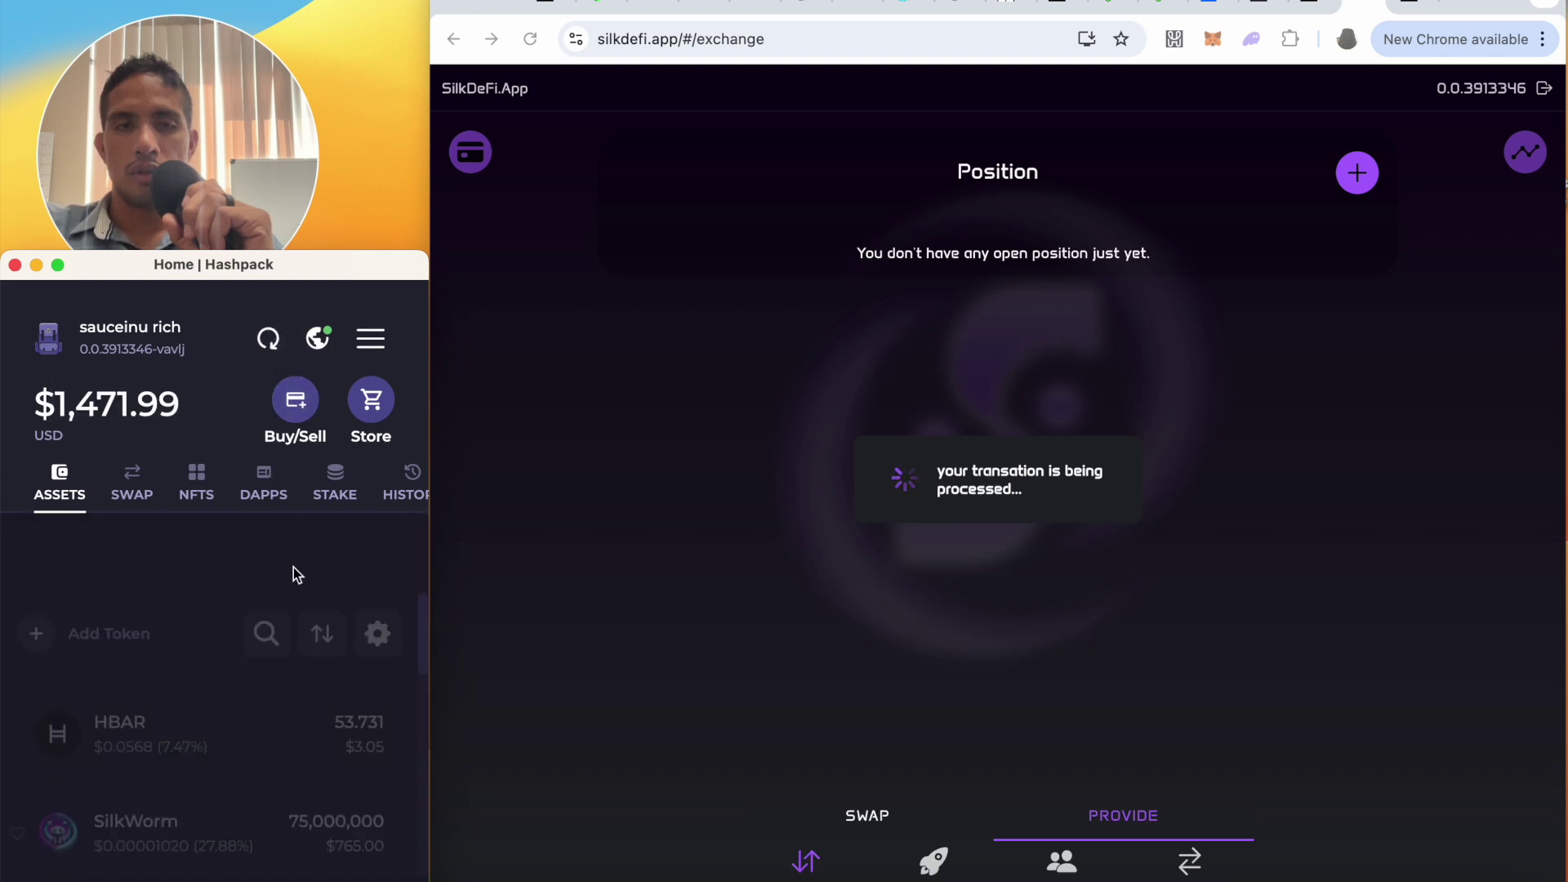
scroll(310, 694, "down", 4)
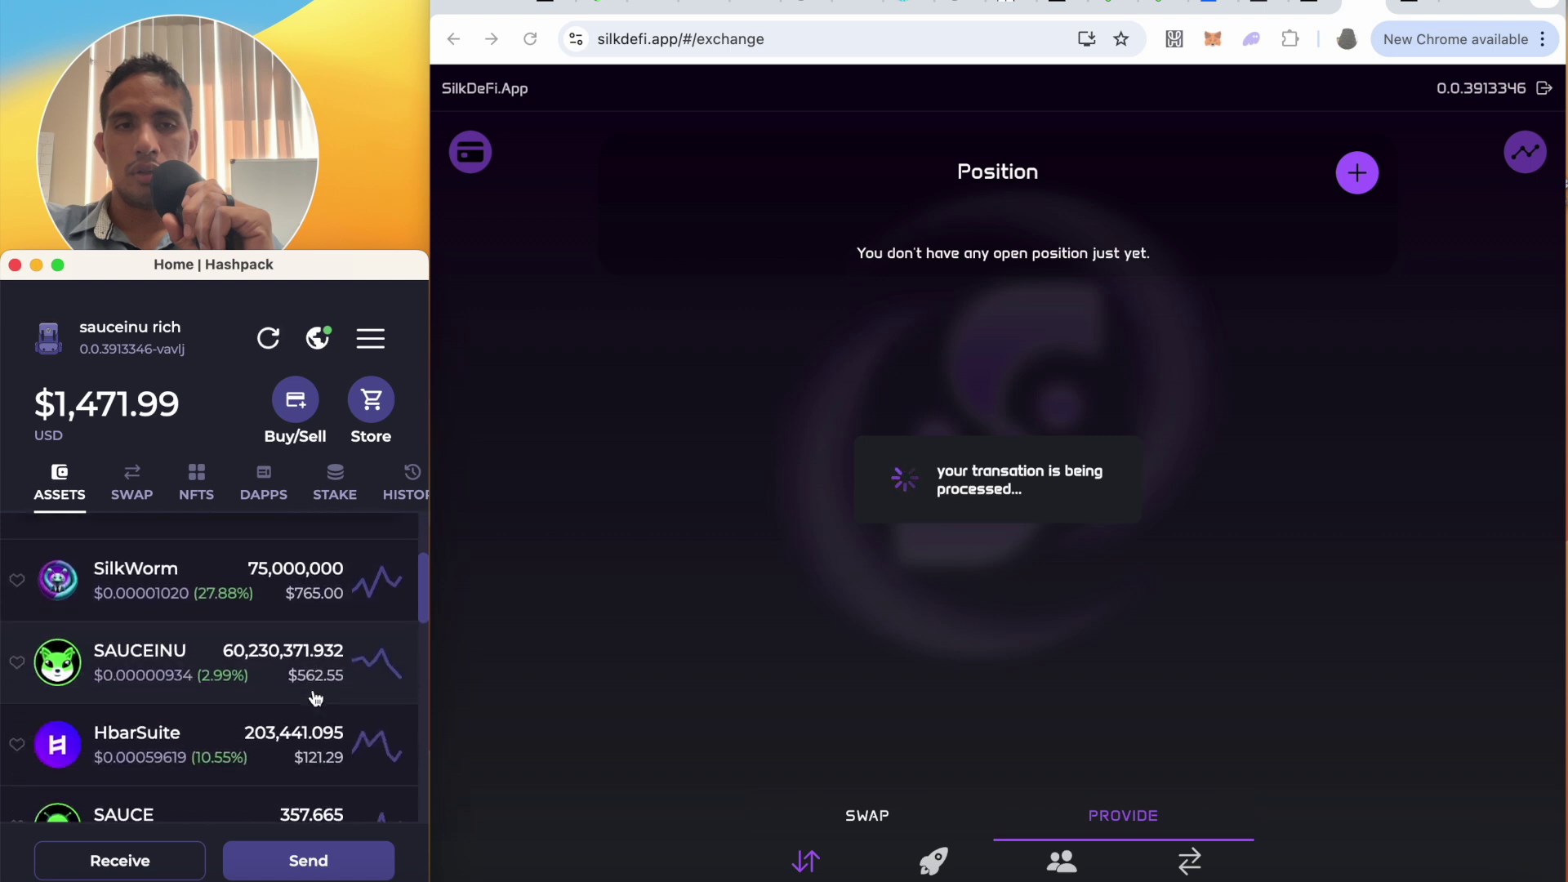
left_click(268, 338)
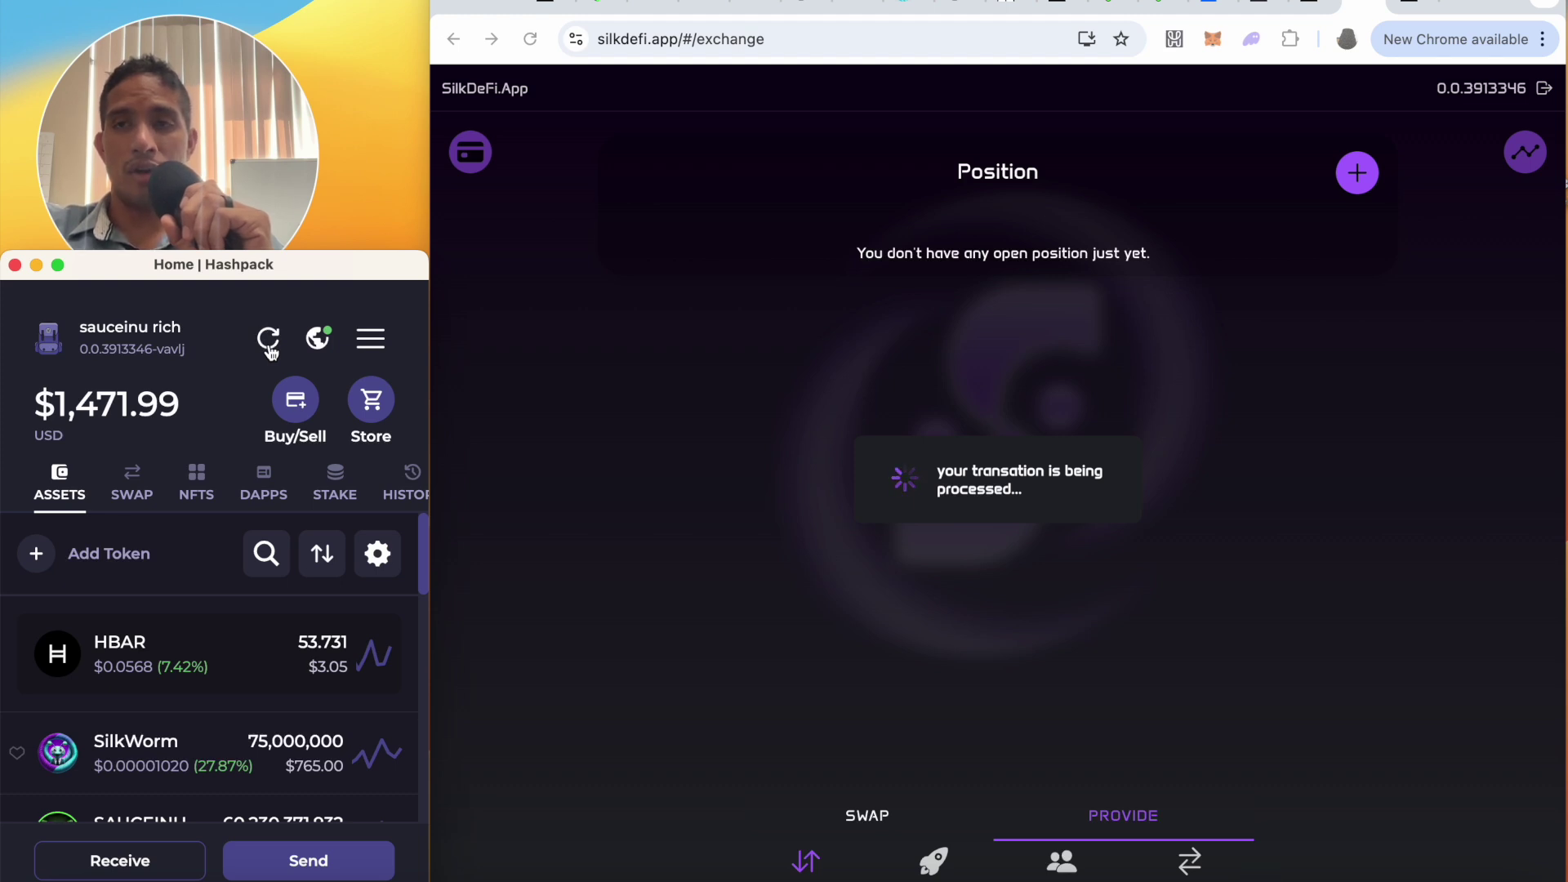
left_click(605, 472)
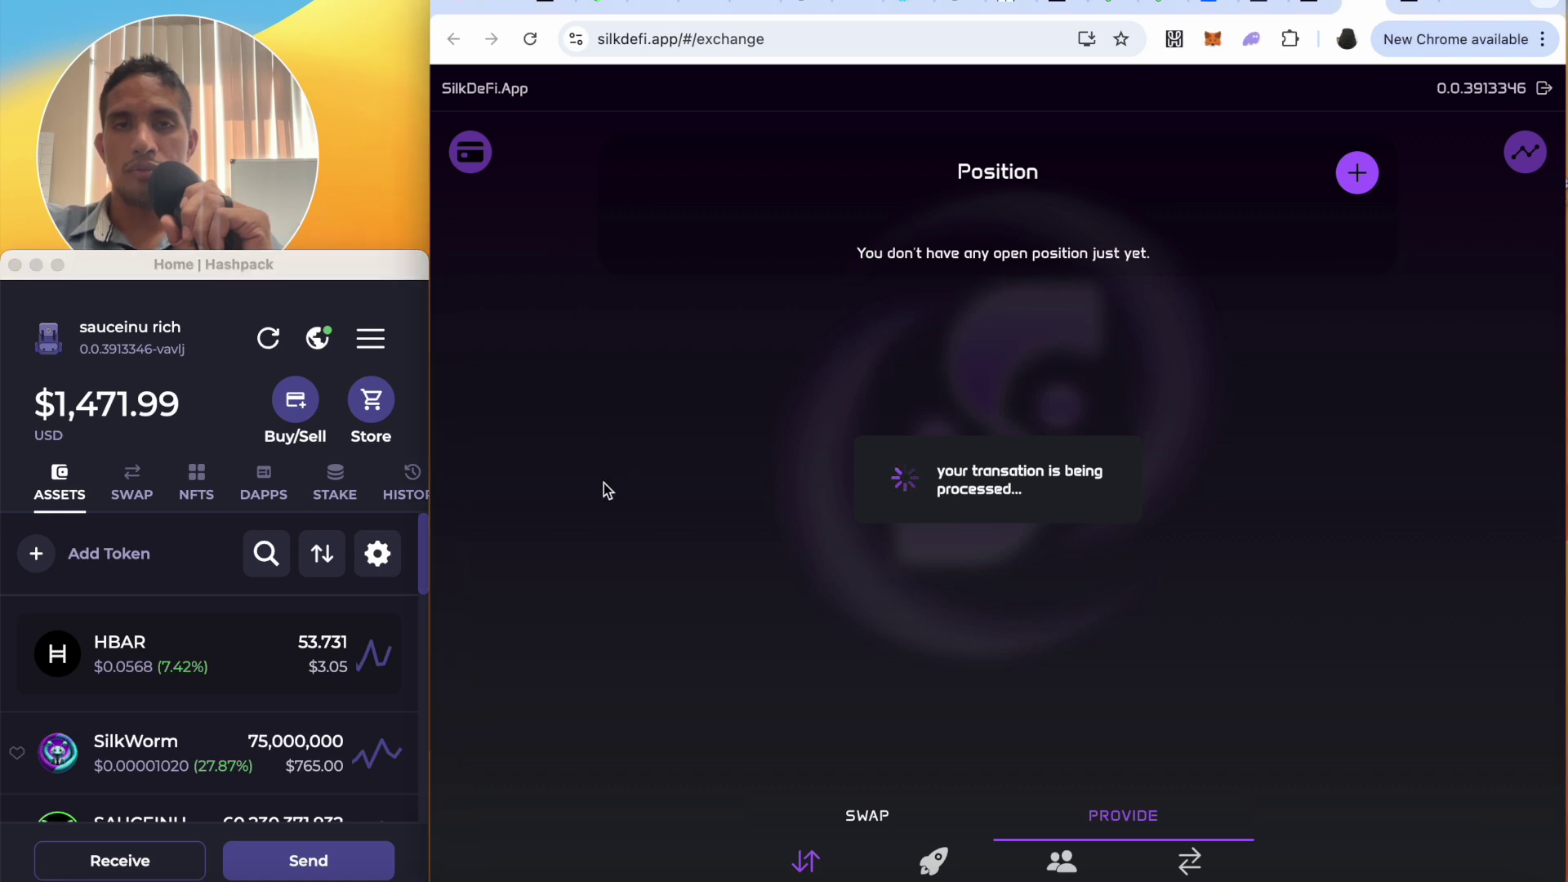
left_click(270, 339)
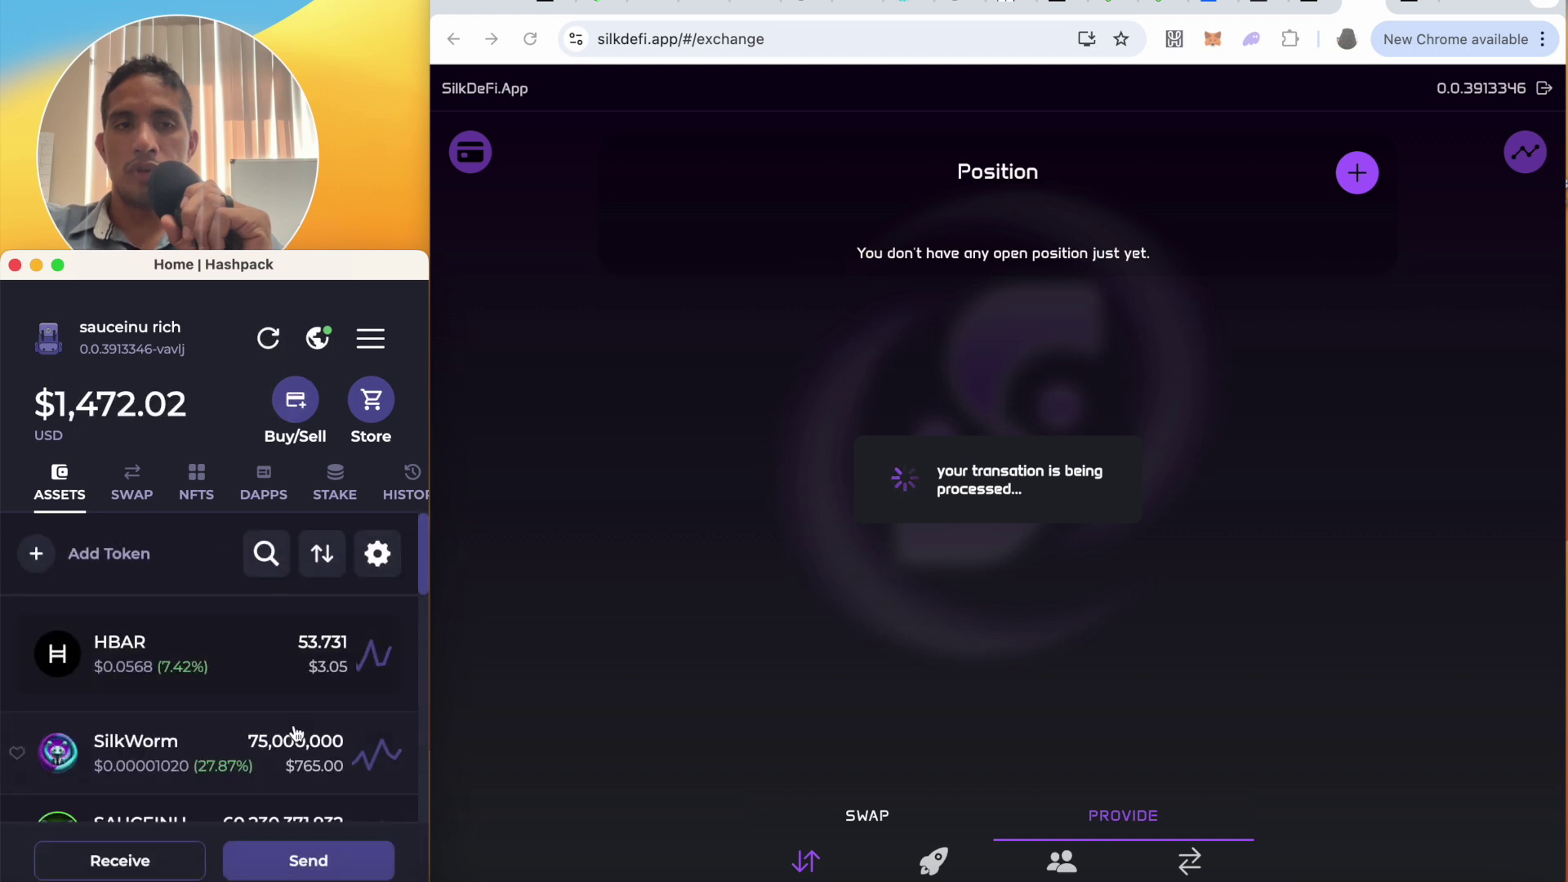
scroll(289, 726, "down", 2)
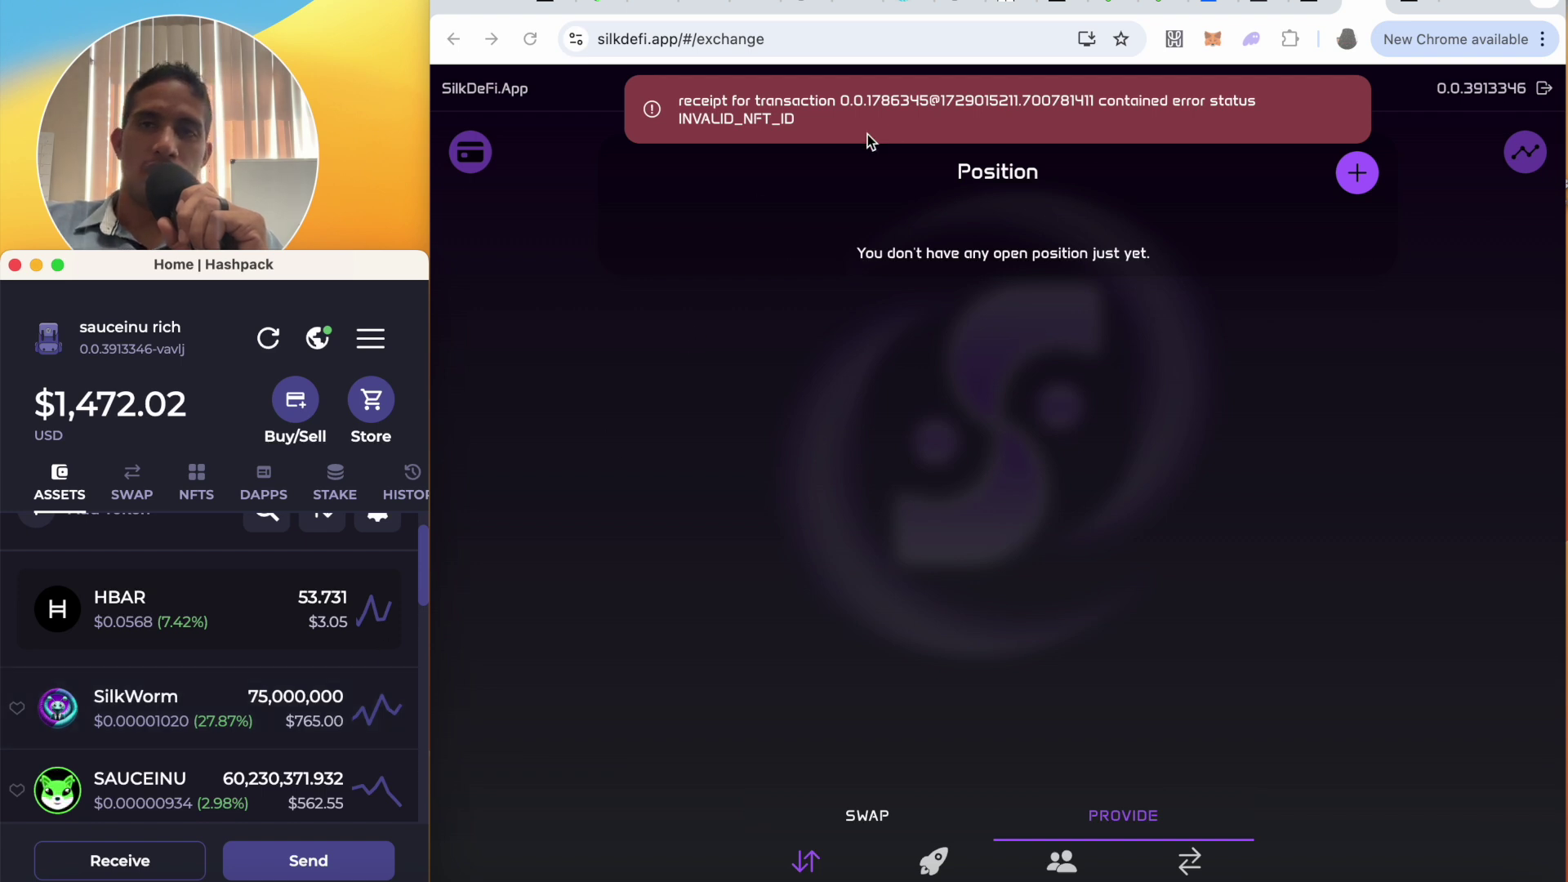
- Dismiss the INVALID_NFT_ID error, refresh HashPack balances and return to SilkSwap's swap page
left_click(920, 483)
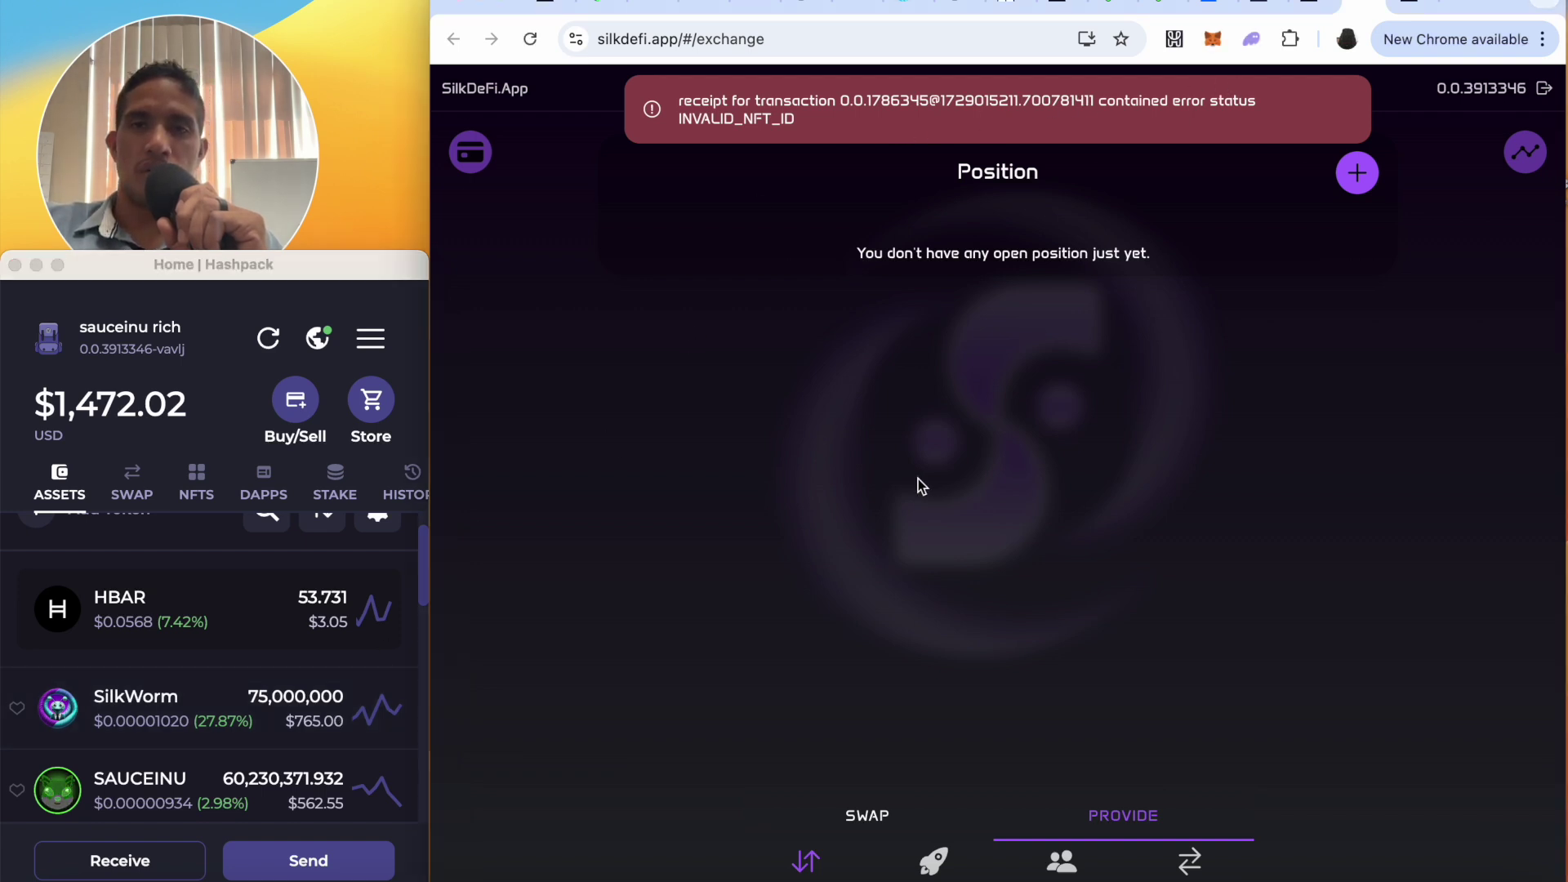
left_click(267, 340)
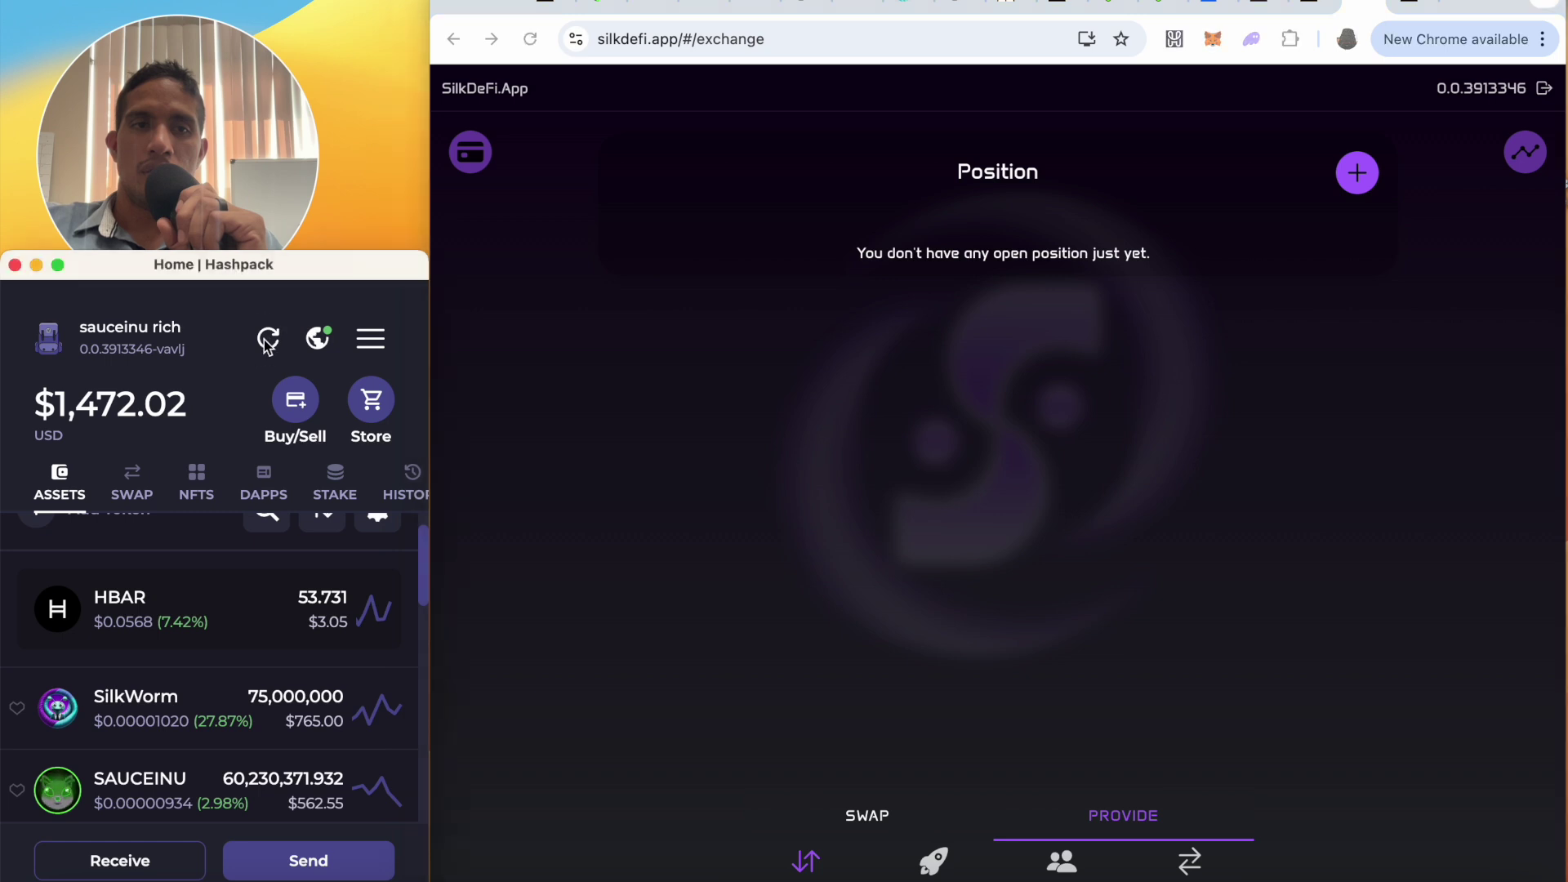
left_click(267, 341)
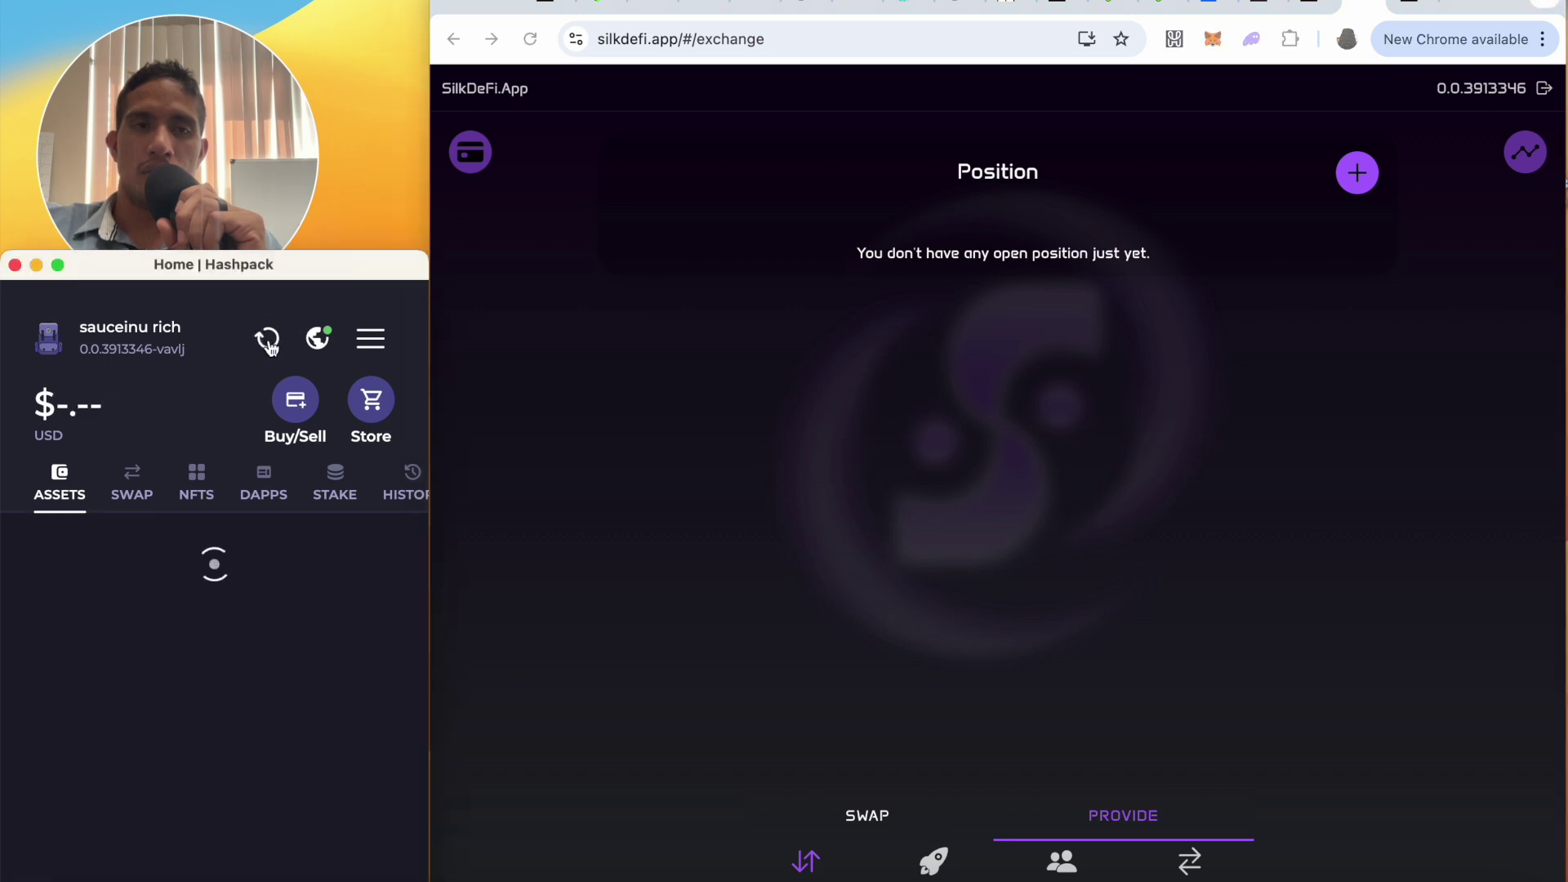
left_click(616, 390)
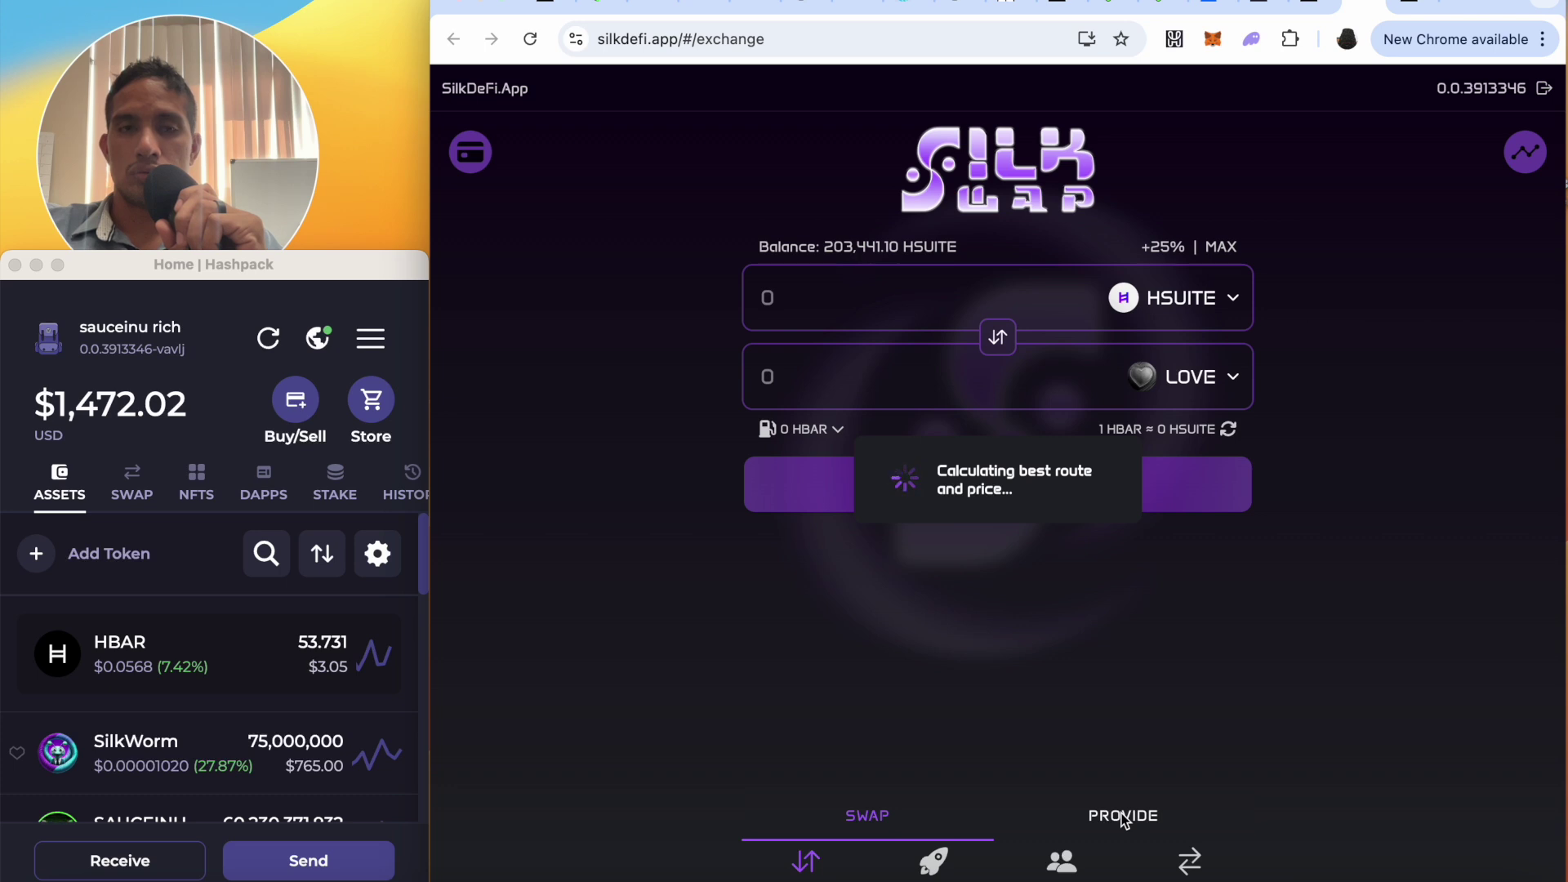
- From Provide, pick HSUITE/WORM again, enter 12,000,000 SILKWORM and submit JOIN POOL
left_click(1123, 816)
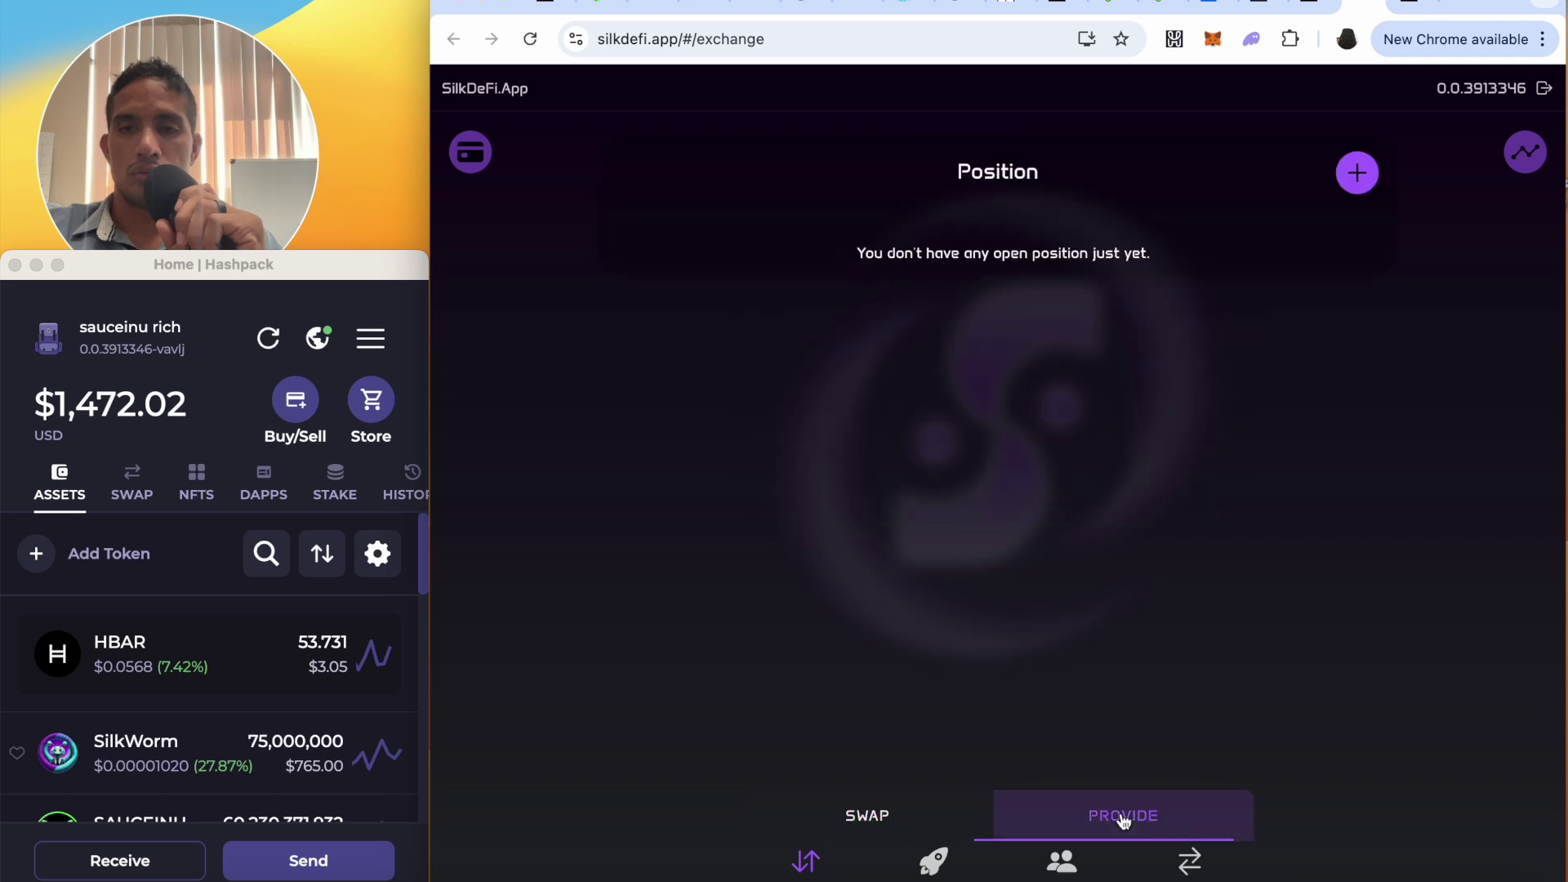
left_click(1357, 173)
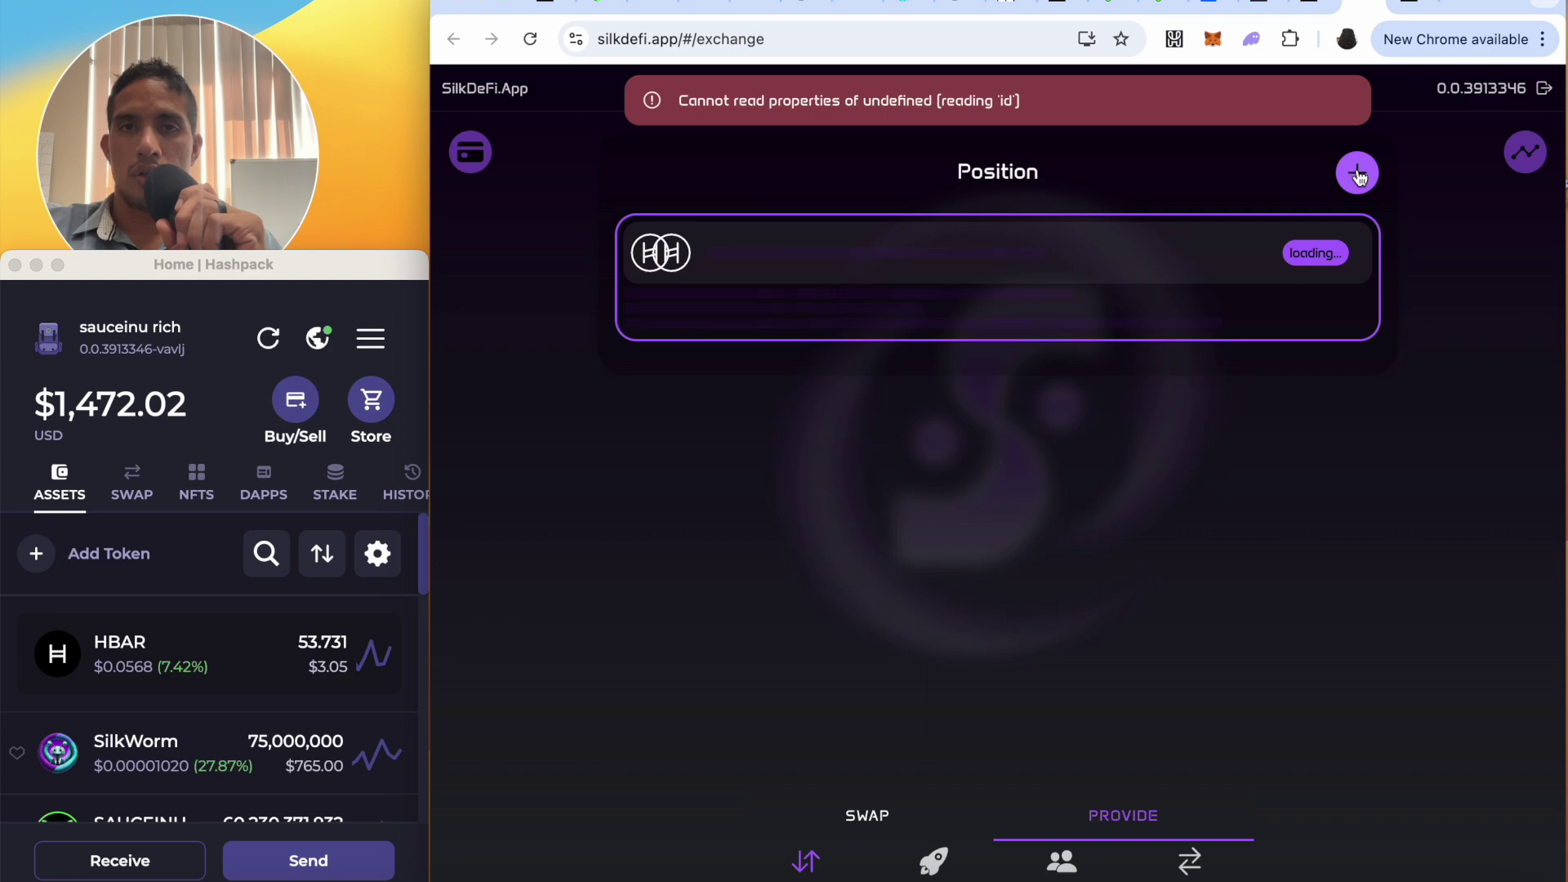
left_click(1357, 174)
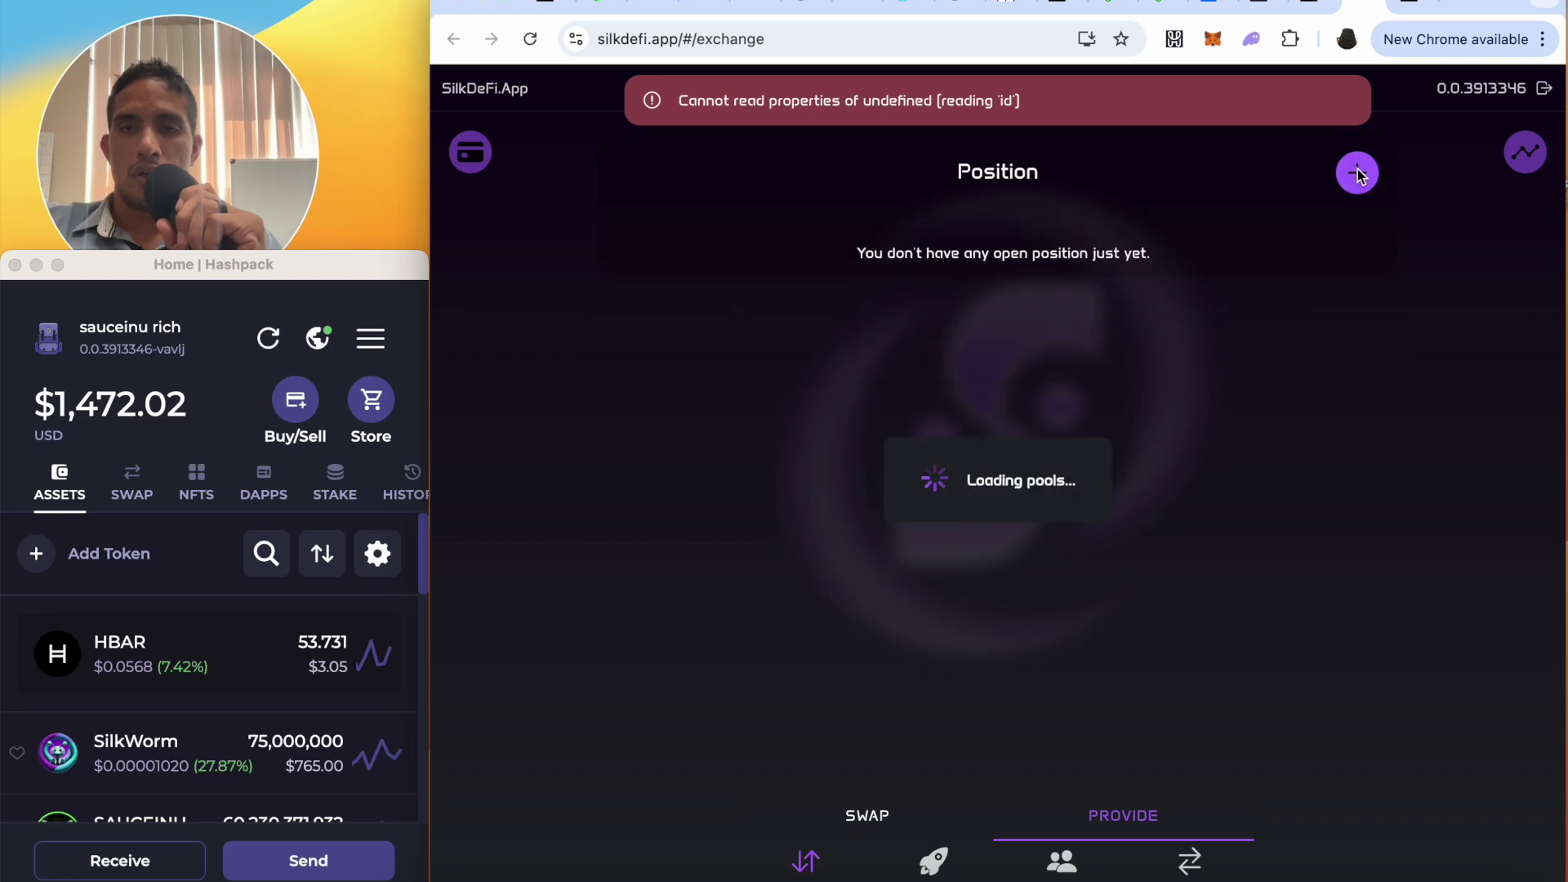
scroll(955, 471, "down", 2)
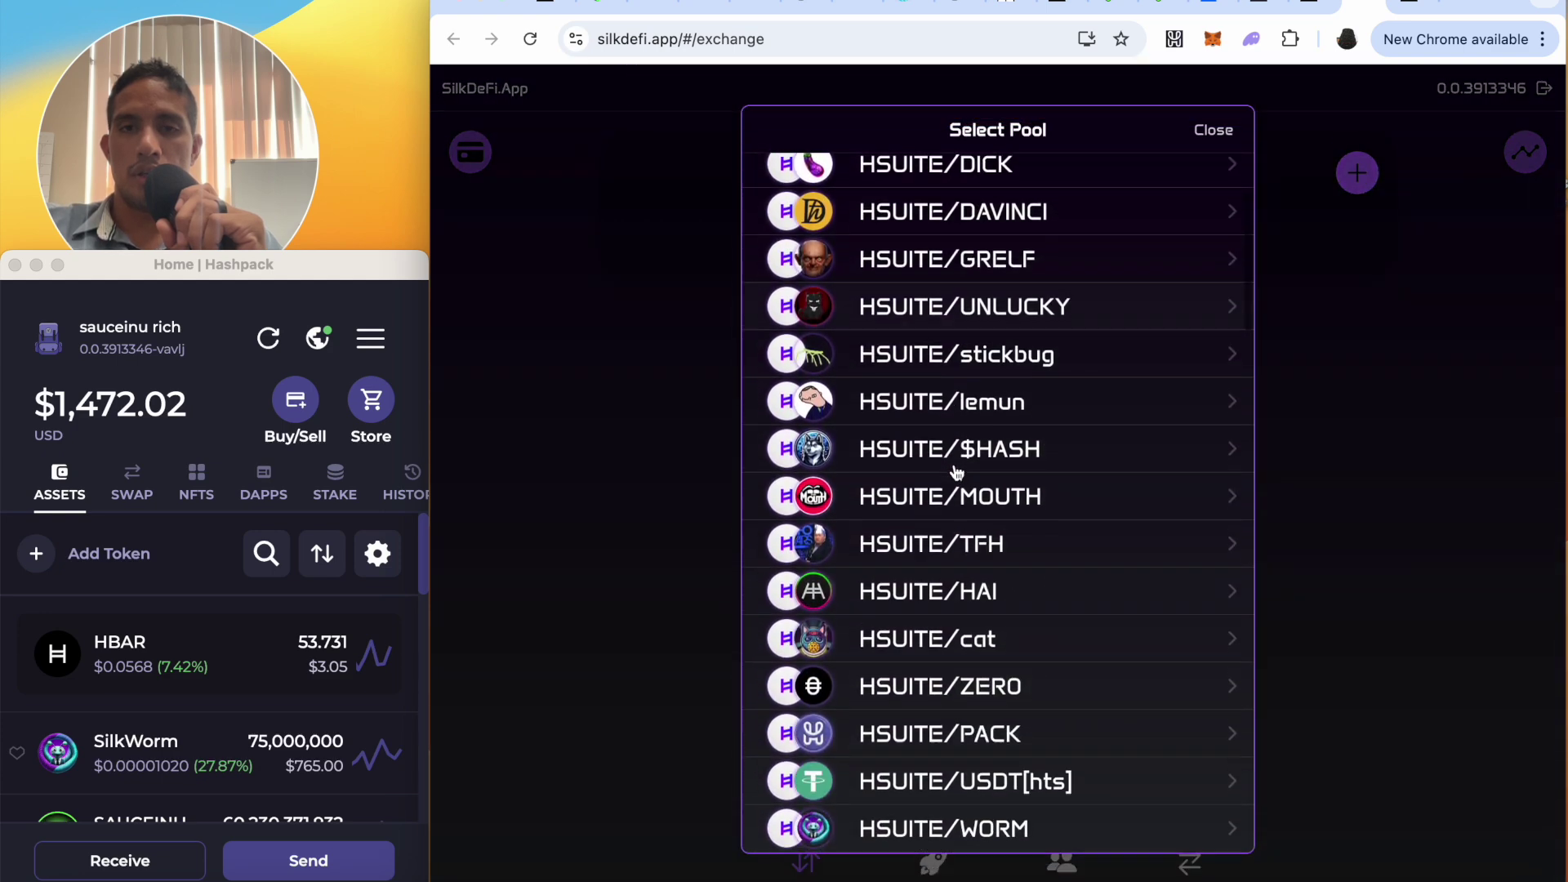
scroll(955, 471, "down", 3)
left_click(928, 695)
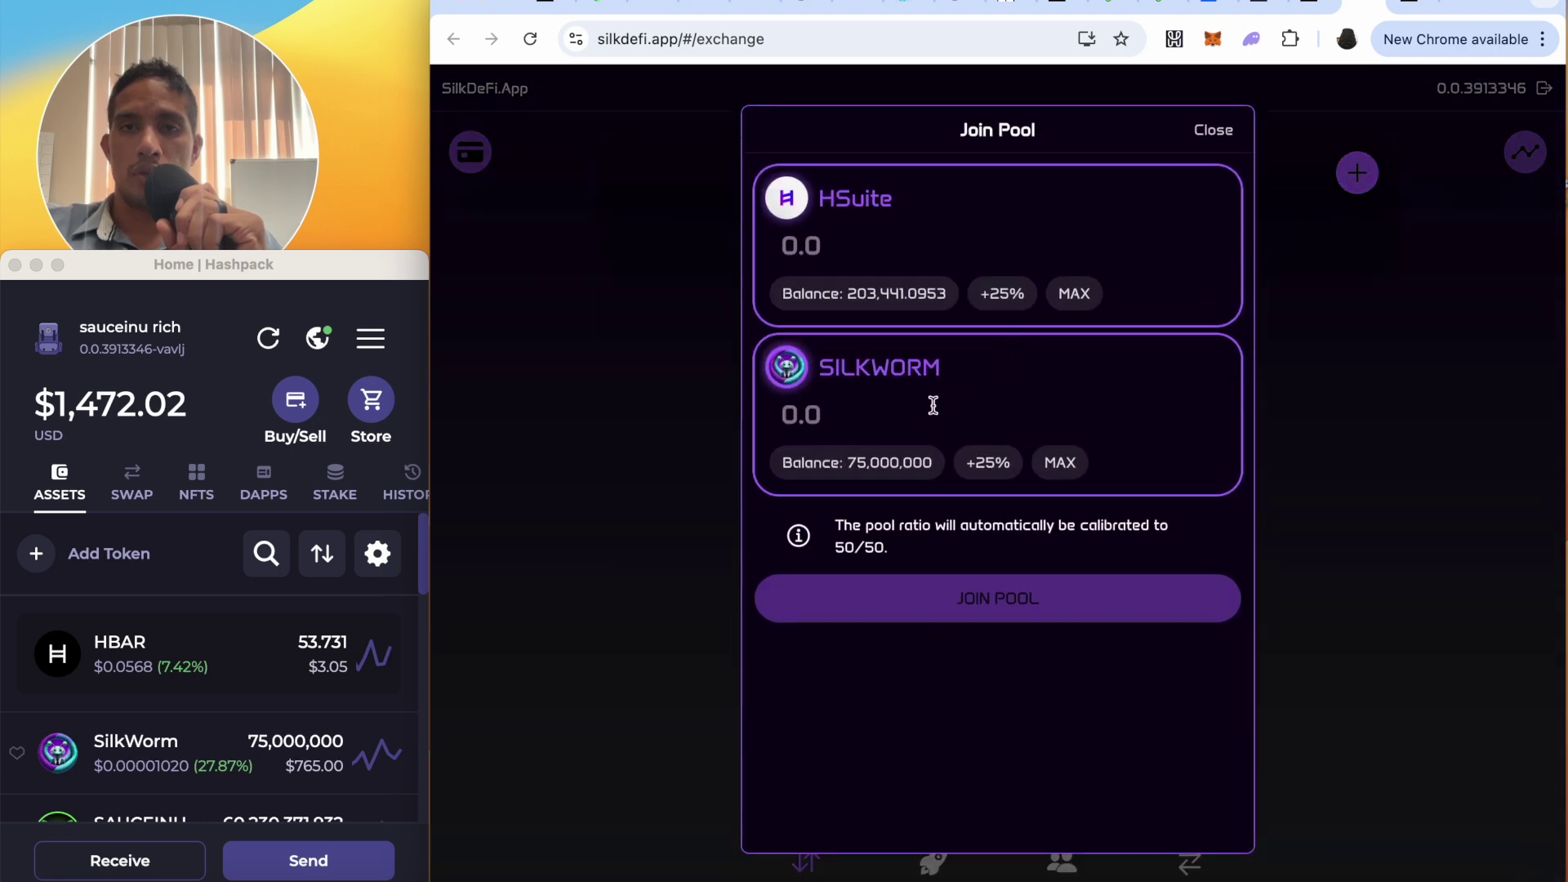
left_click(917, 409)
type("12")
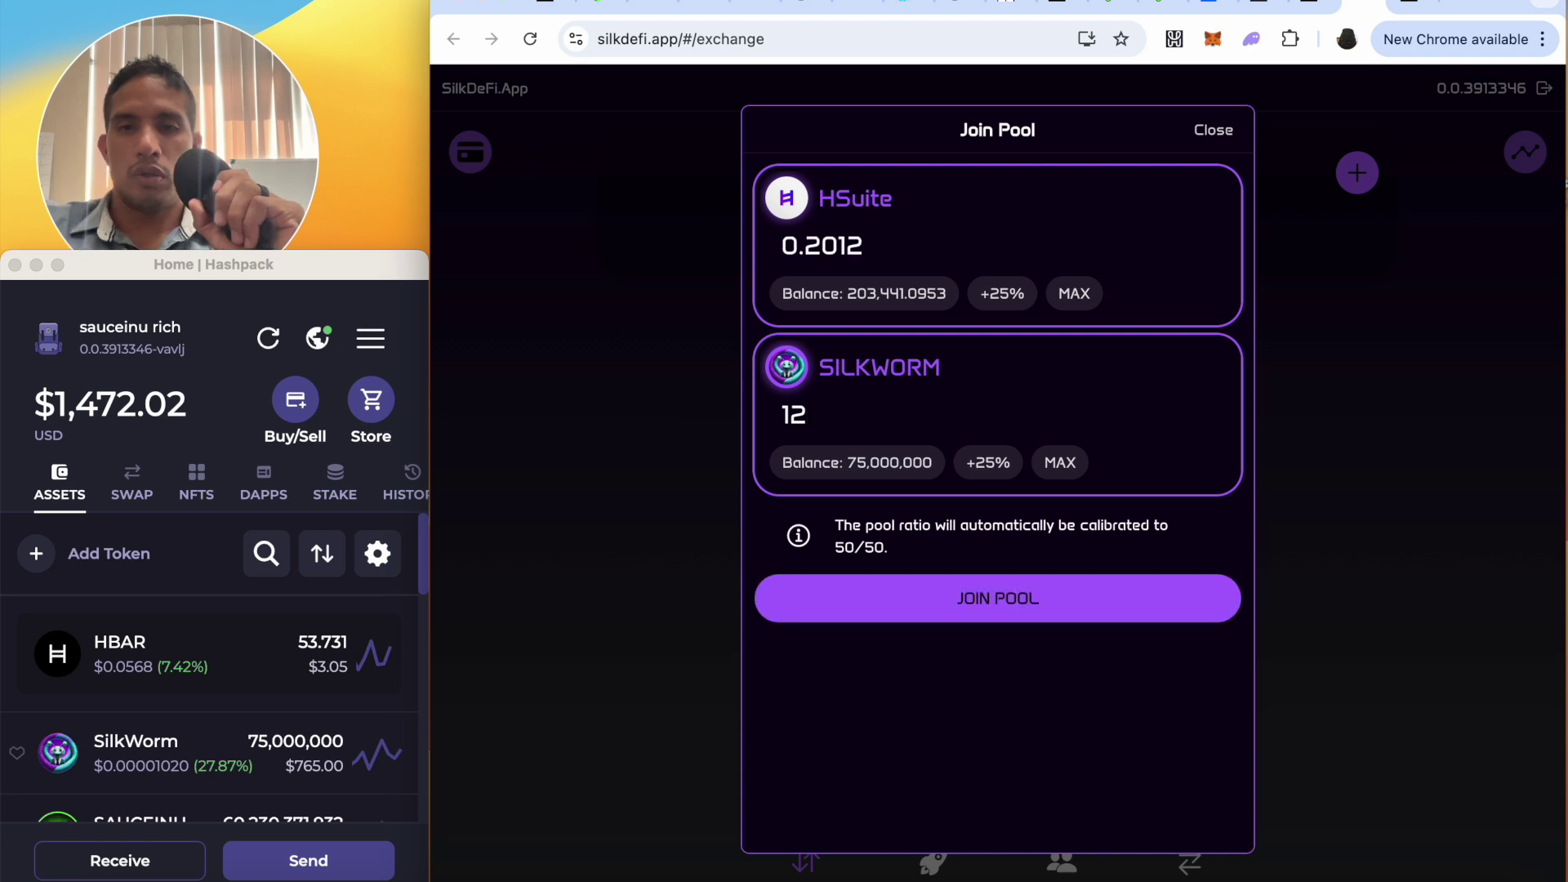
type(",000,000")
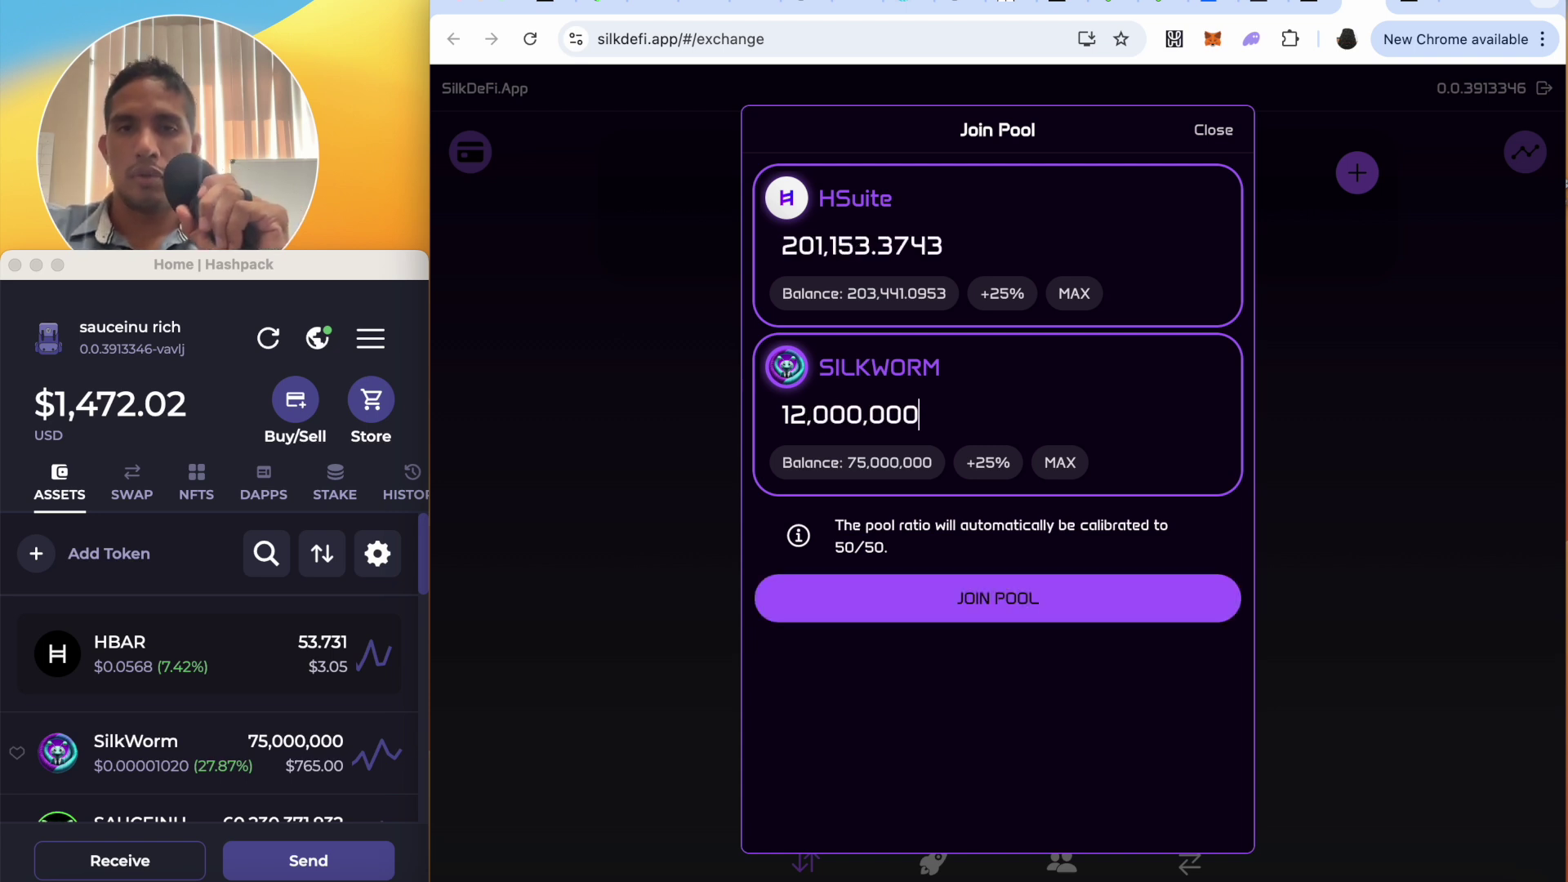
left_click(1012, 612)
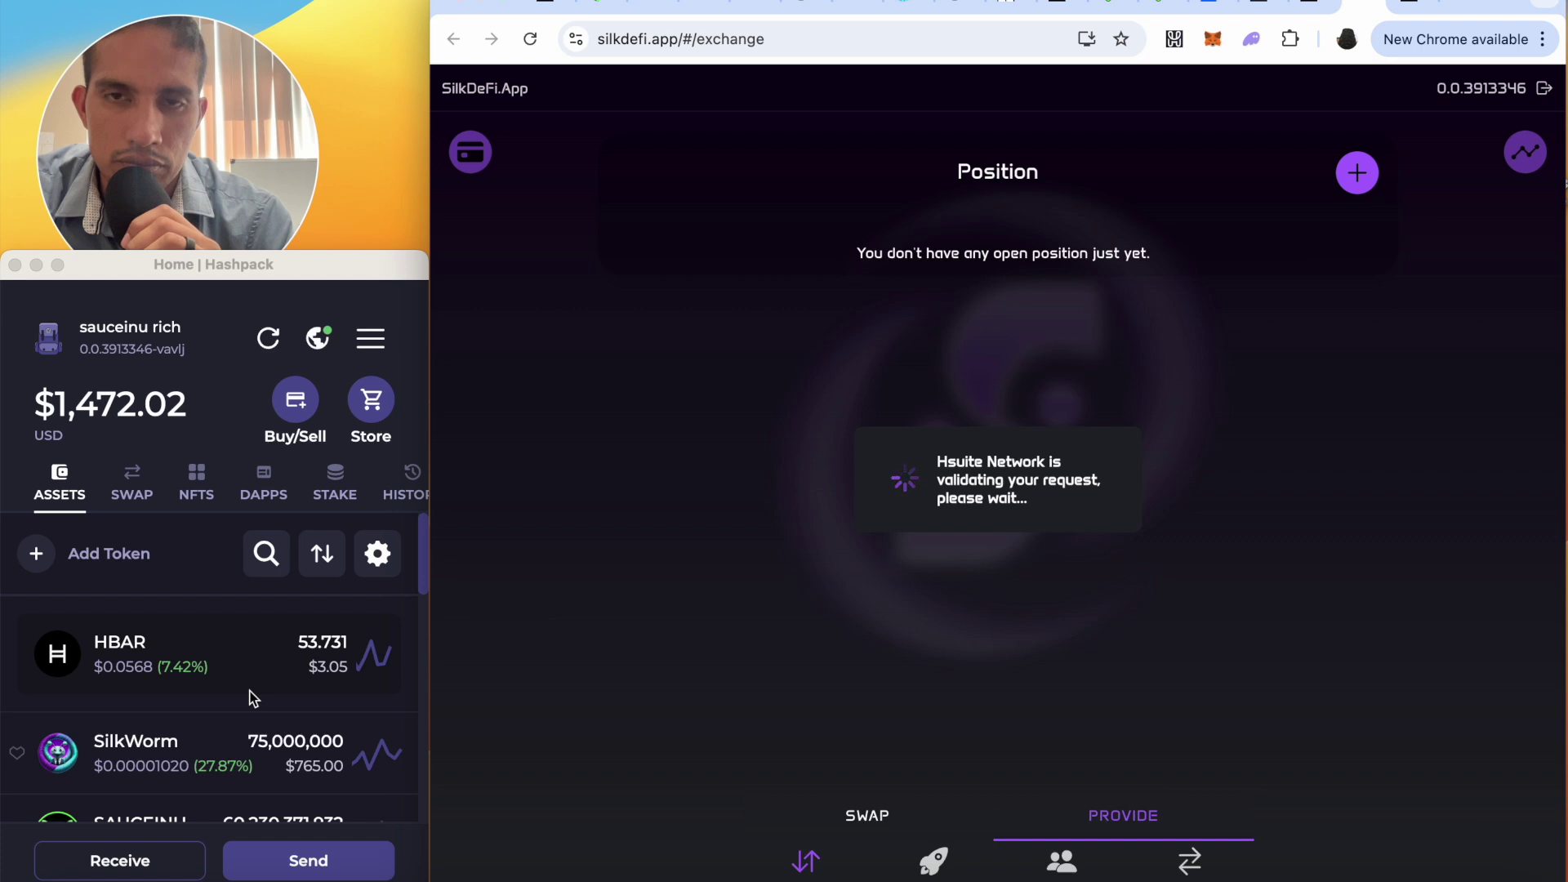
- Drag the HashPack window slightly lower while the join request validates
left_click(218, 261)
left_click_drag(265, 250, 282, 310)
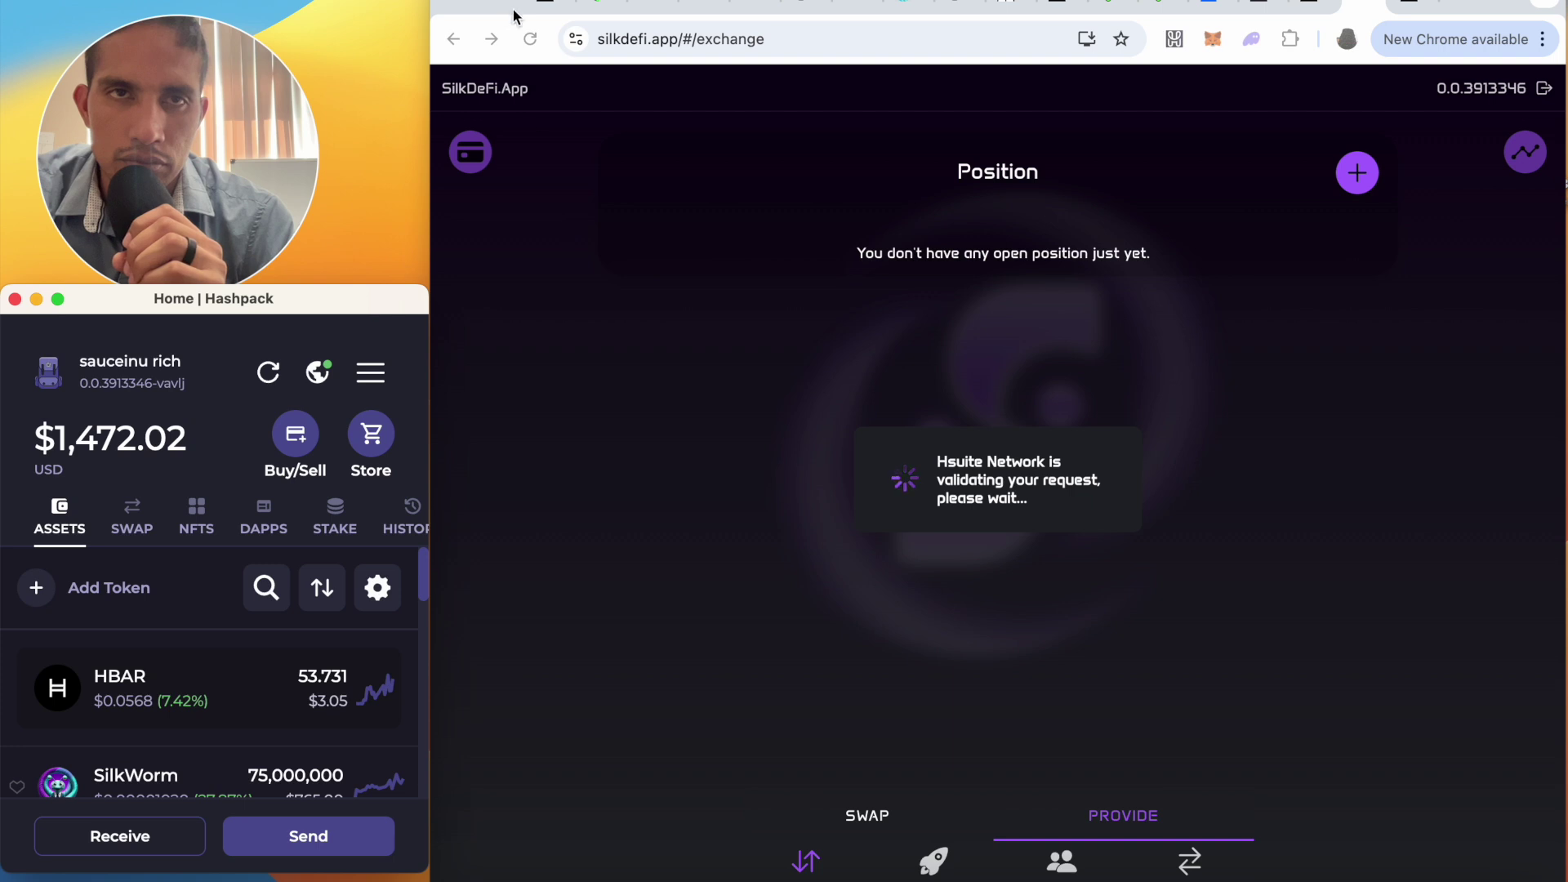
left_click(650, 215)
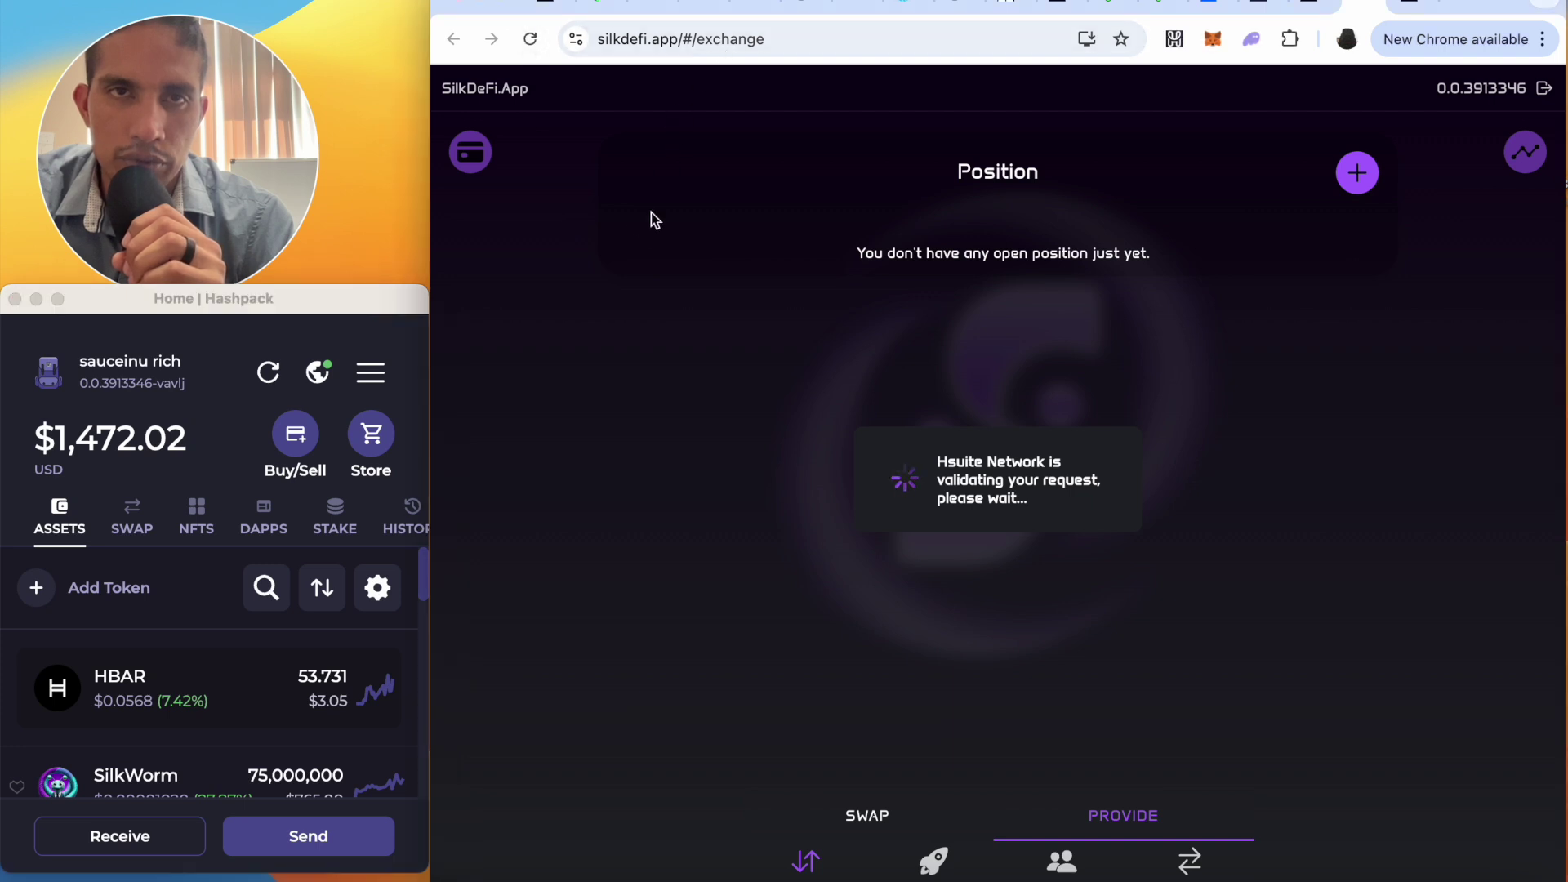